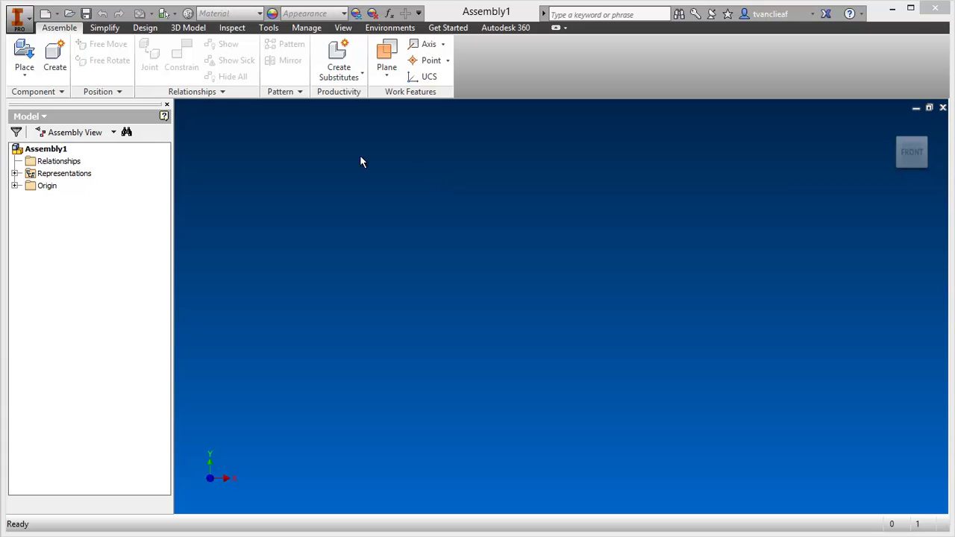
# Create a new assembly from the standard template and close the extra Assembly3 document.
pyautogui.click(75, 243)
pyautogui.click(27, 26)
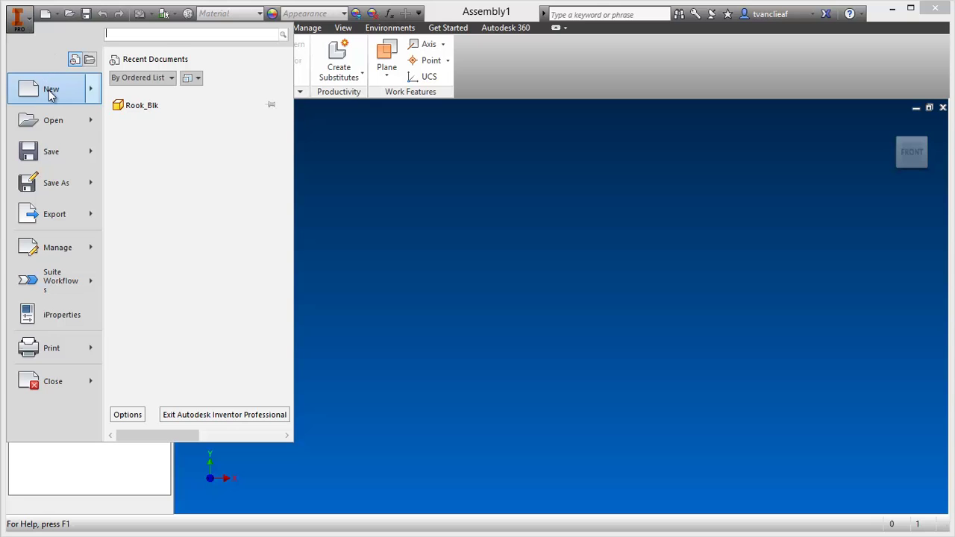
pyautogui.click(51, 89)
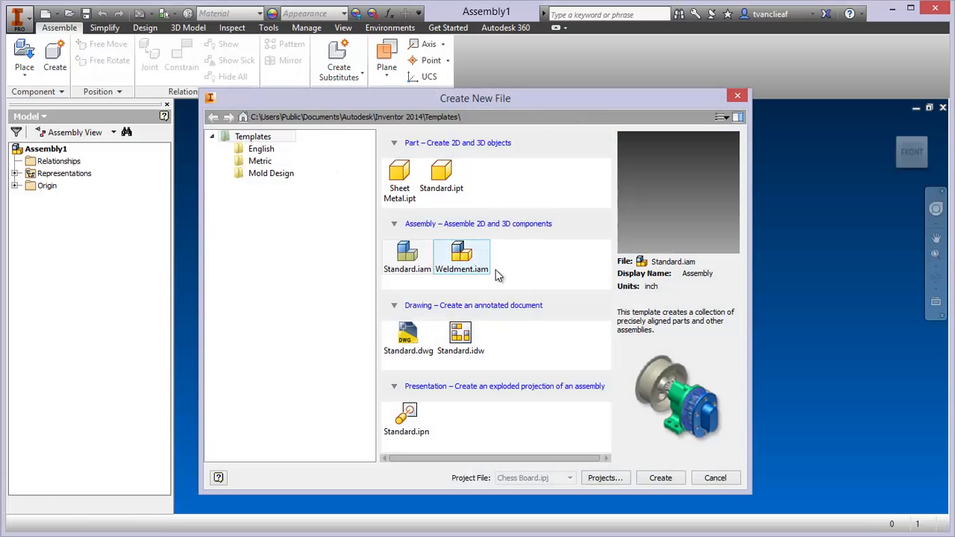
pyautogui.click(411, 273)
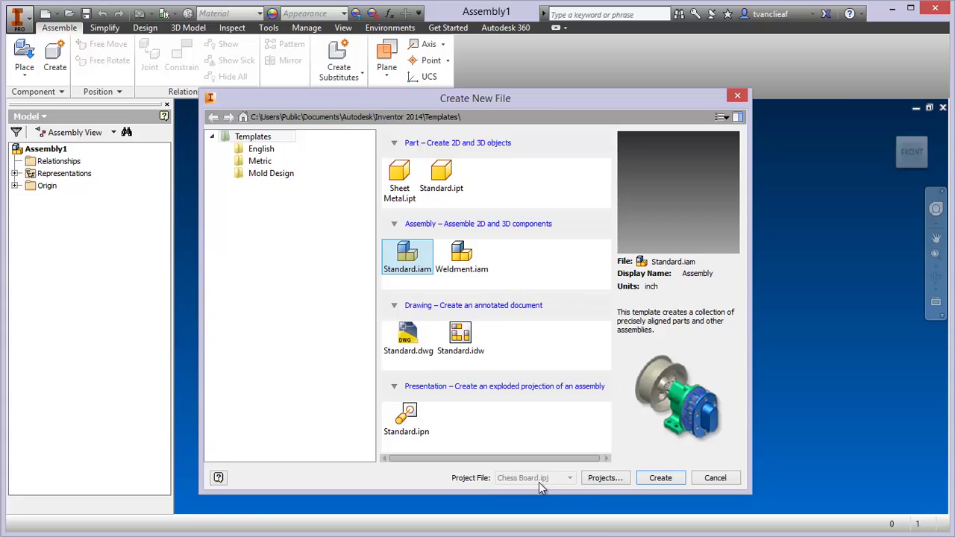
pyautogui.click(666, 479)
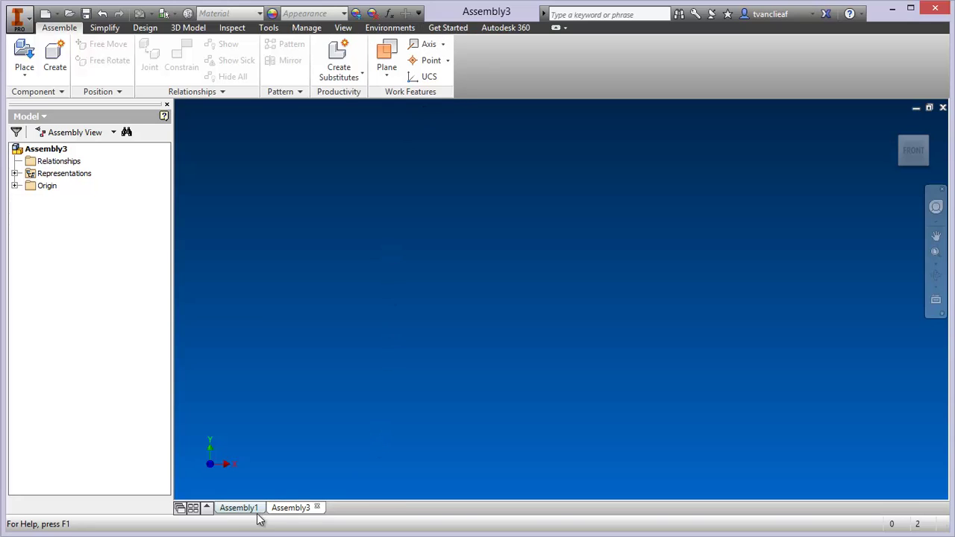
pyautogui.click(317, 509)
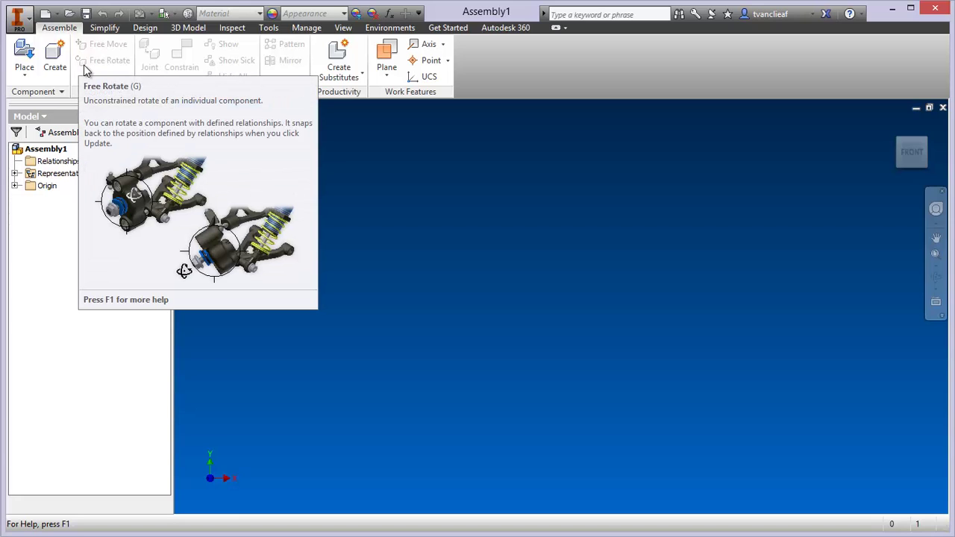
# Place a single Rook_Blk from the Chess Board folder and pan it left.
pyautogui.click(26, 74)
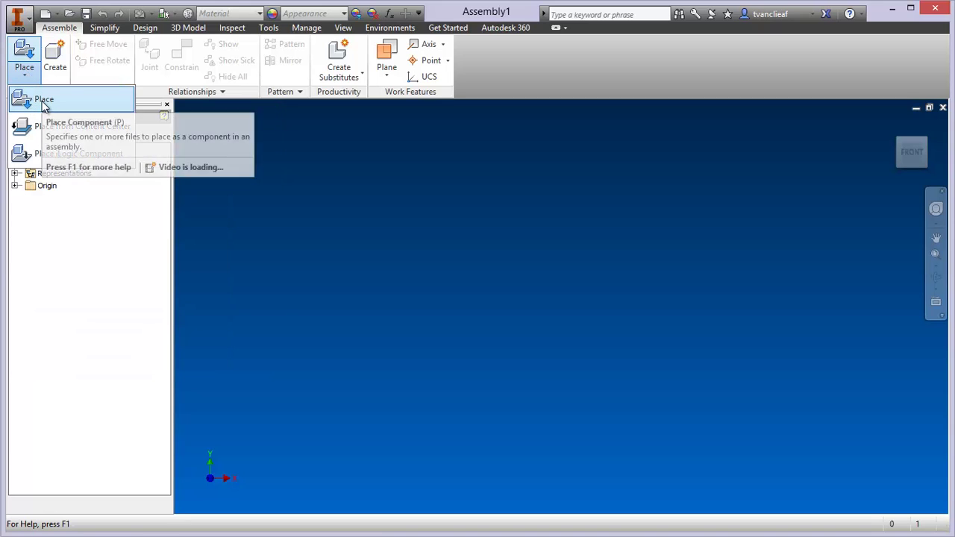
pyautogui.click(43, 103)
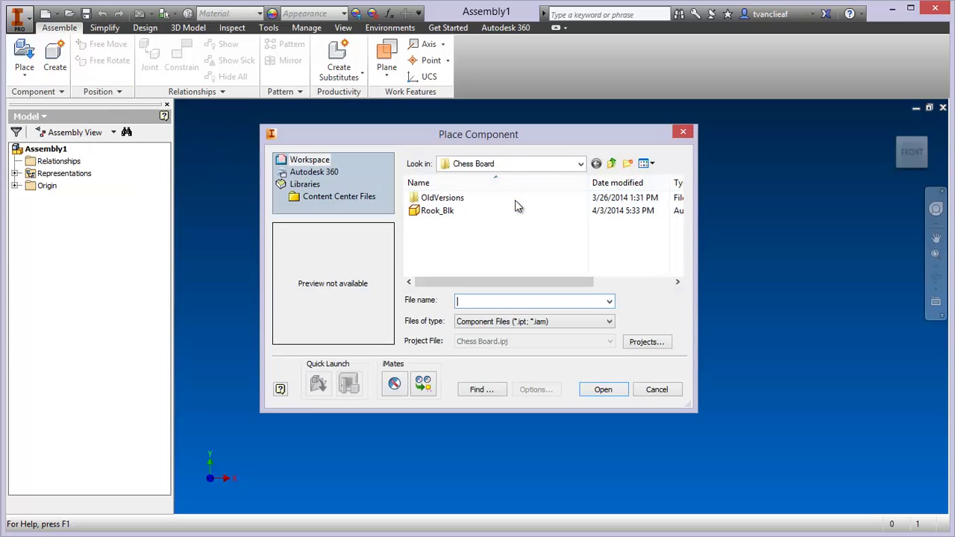
pyautogui.click(442, 213)
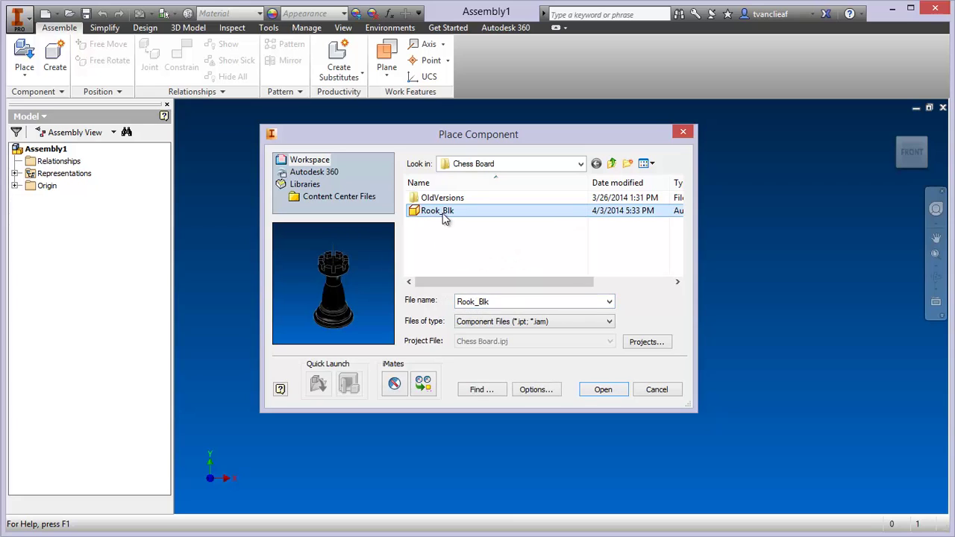
pyautogui.click(597, 393)
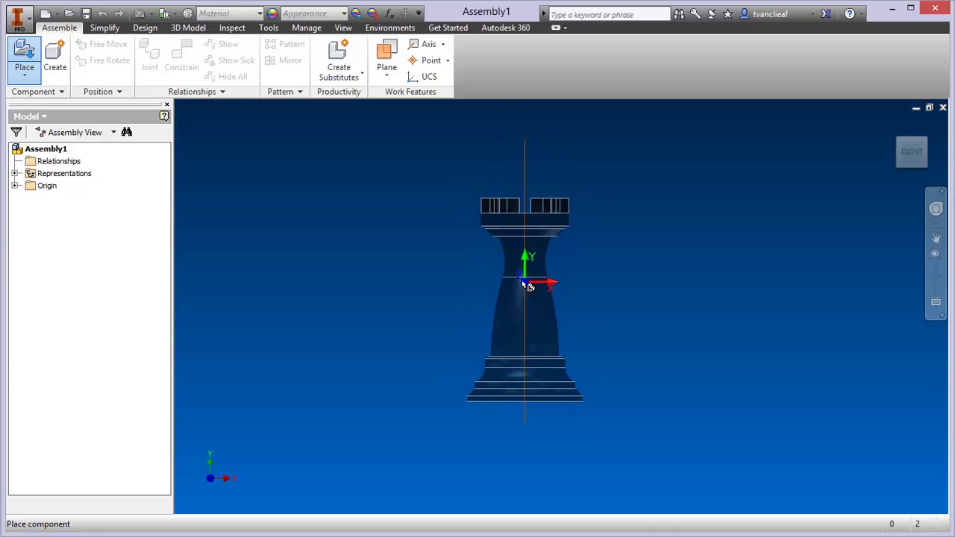
pyautogui.click(524, 254)
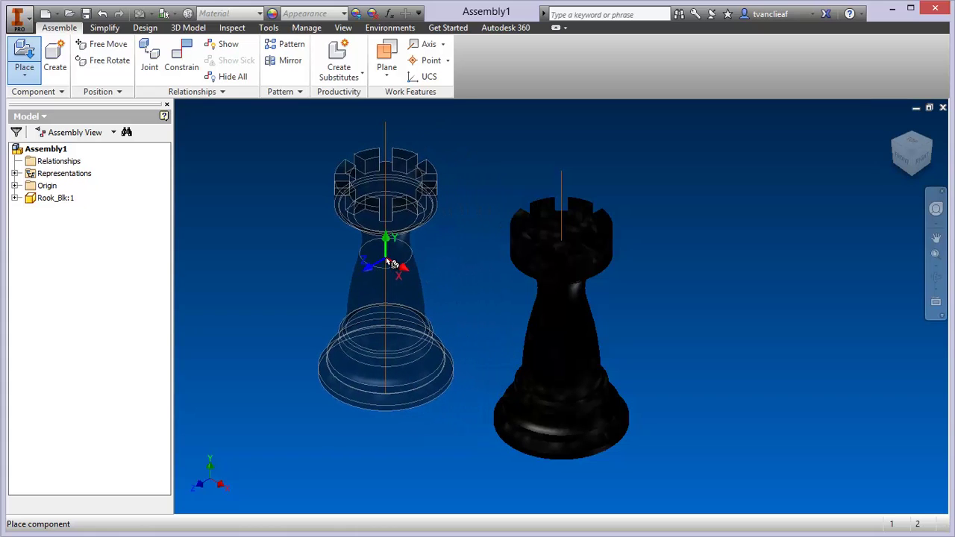
pyautogui.rightClick(391, 263)
pyautogui.click(431, 258)
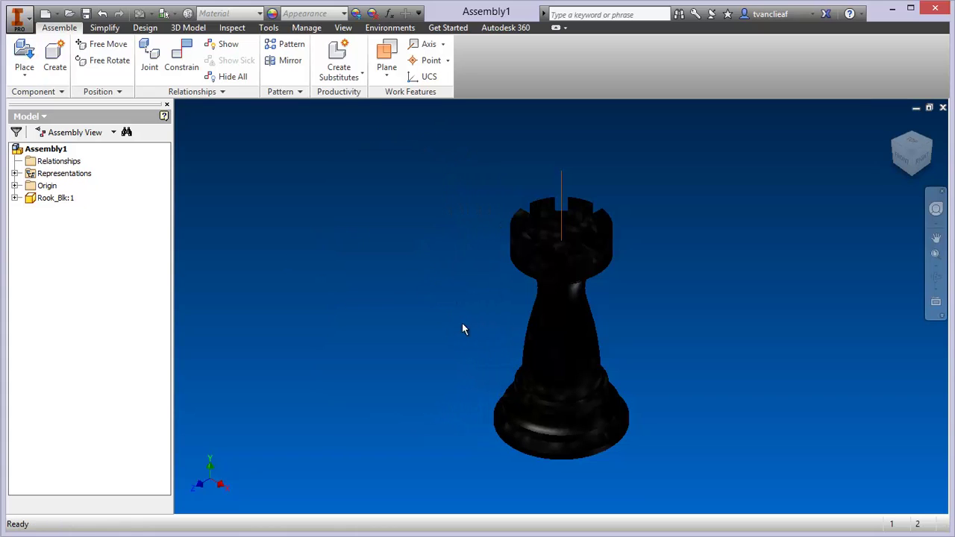
pyautogui.moveTo(461, 329); pyautogui.dragTo(374, 280, button='middle')
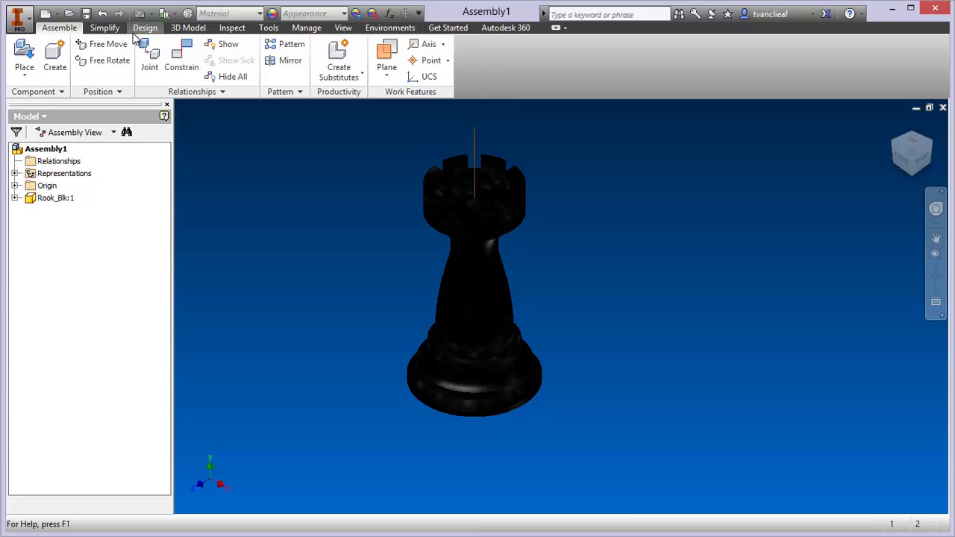
# Switch the visual style to Shaded with Edges and recentre the rook in view.
pyautogui.click(342, 27)
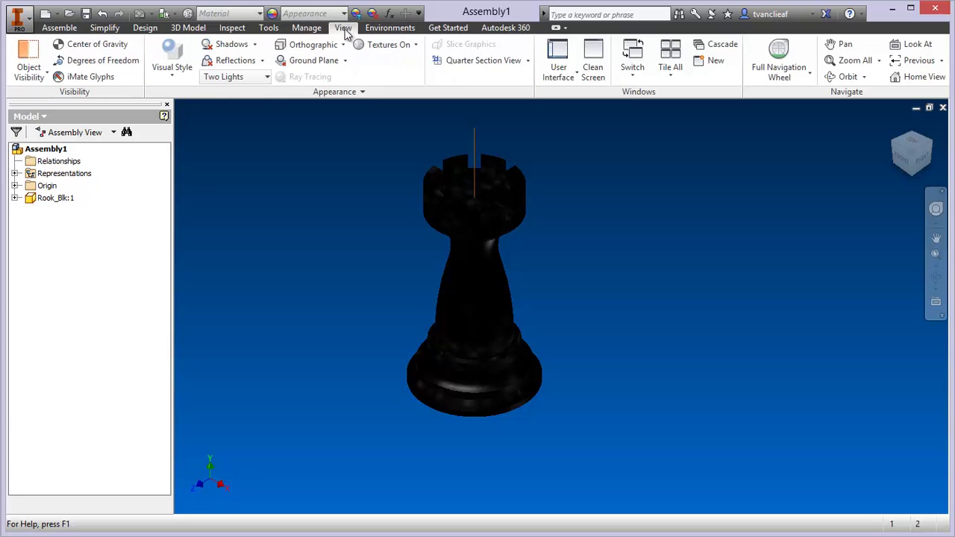
pyautogui.click(171, 60)
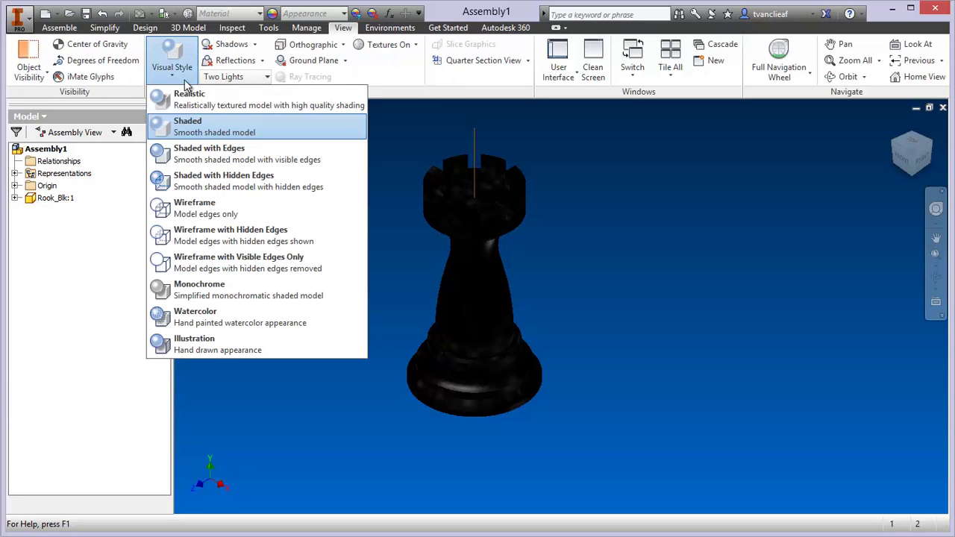
pyautogui.click(214, 149)
pyautogui.moveTo(512, 331); pyautogui.dragTo(520, 333, button='middle')
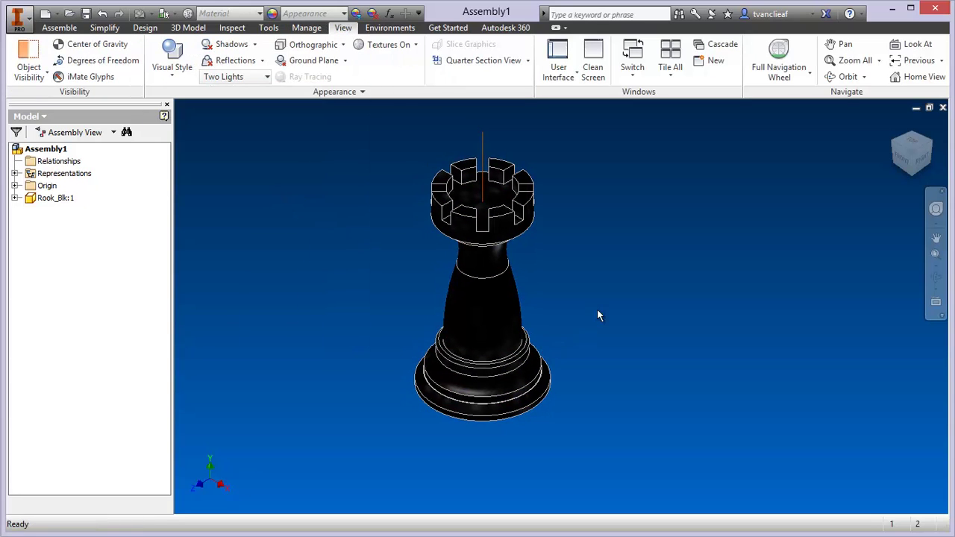
pyautogui.moveTo(597, 311); pyautogui.dragTo(605, 327, button='middle')
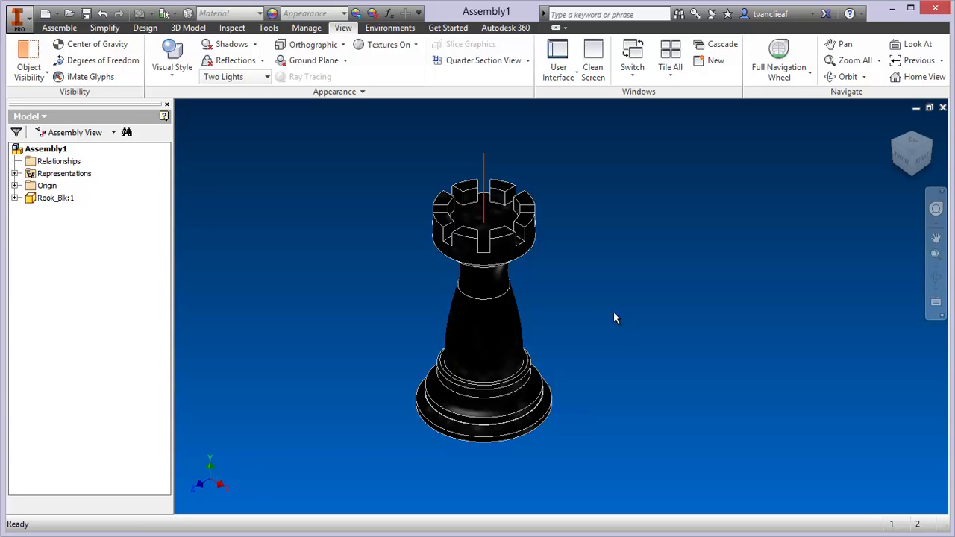
pyautogui.moveTo(562, 409); pyautogui.dragTo(550, 373, button='middle')
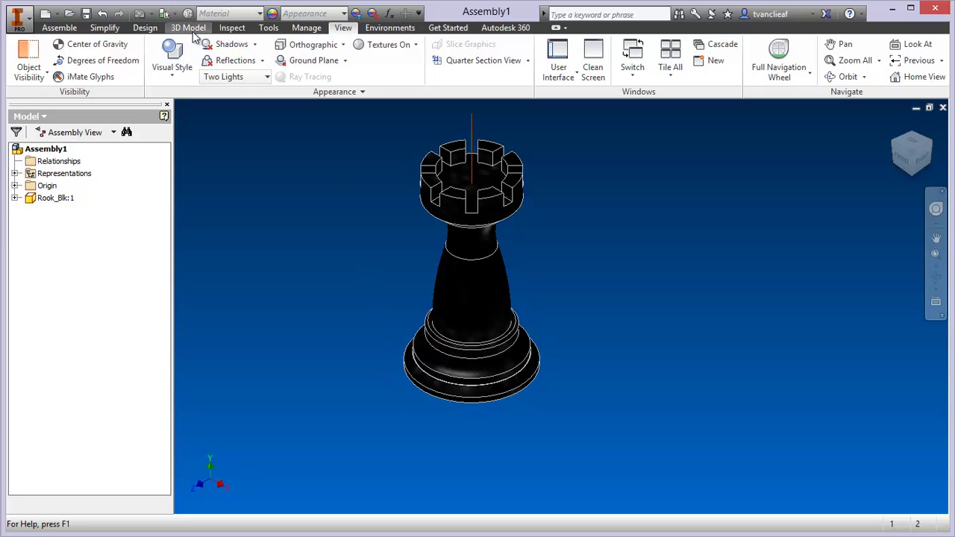
# Measure the diameter of the rook's base with the Measure Distance tool.
pyautogui.click(232, 28)
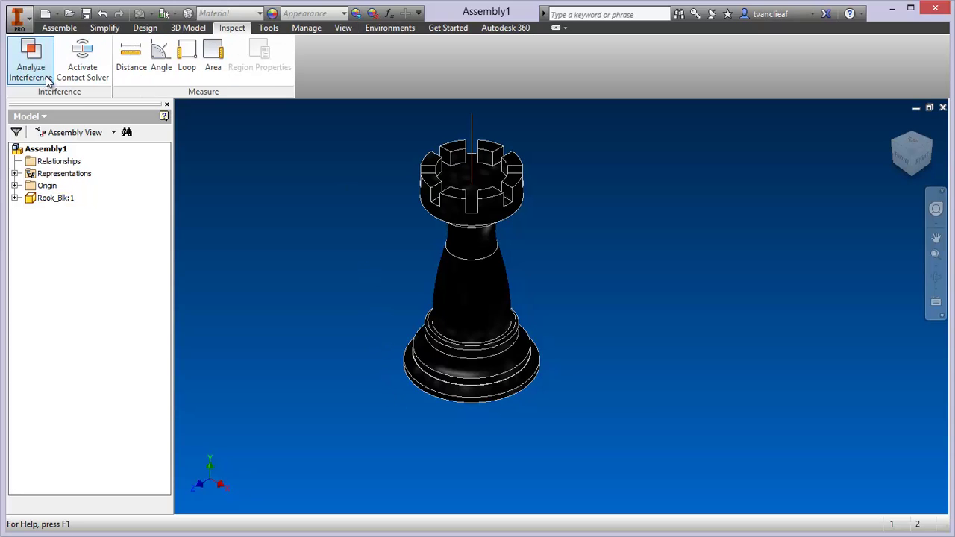
pyautogui.click(133, 72)
pyautogui.scroll(5, 427, 397)
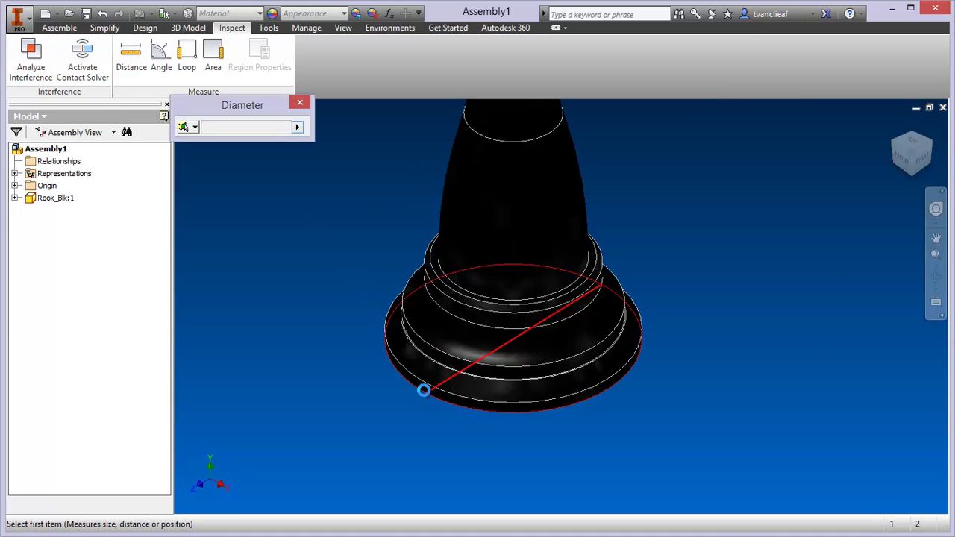
pyautogui.click(434, 401)
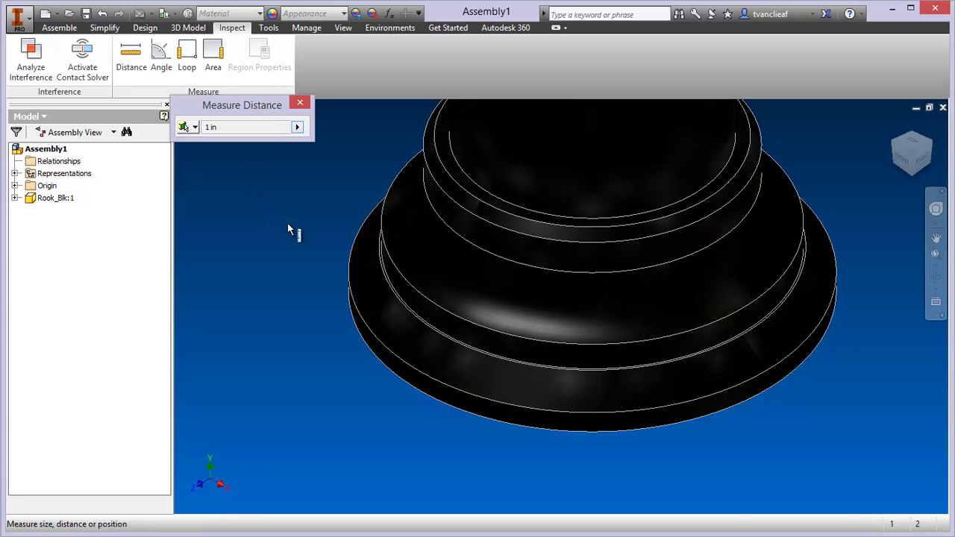
pyautogui.moveTo(375, 313); pyautogui.dragTo(347, 332, button='middle')
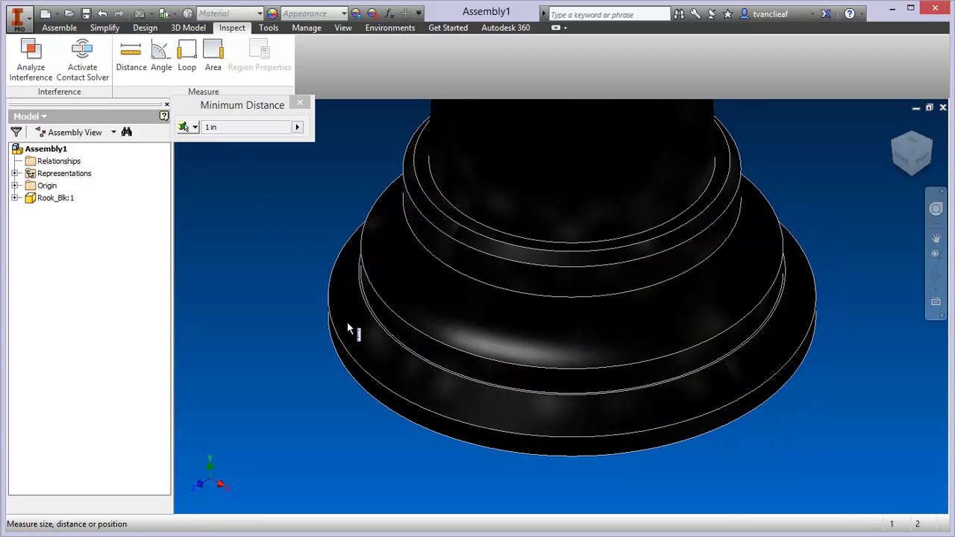
# Review the User Parameters in the Parameters dialog, close it, and frame the rook's base.
pyautogui.click(388, 14)
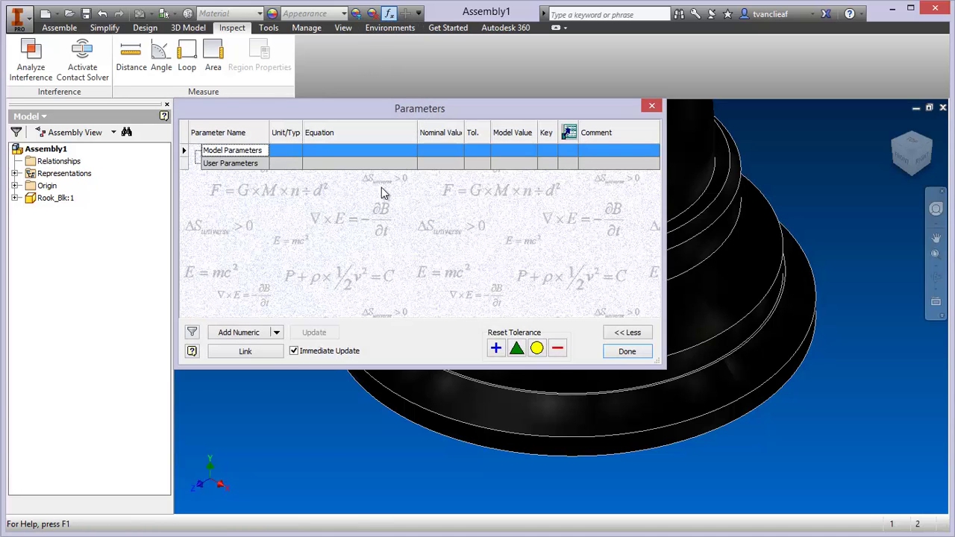
pyautogui.click(218, 164)
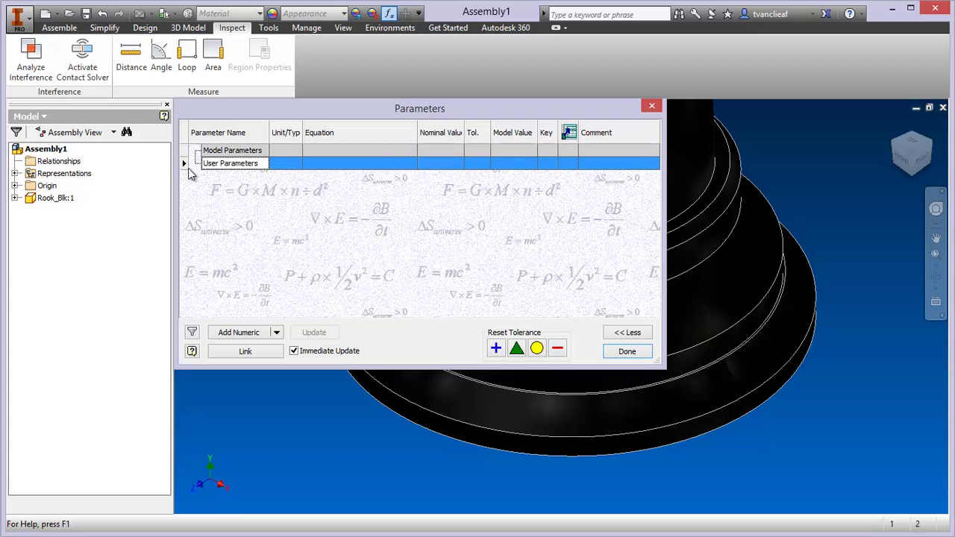
pyautogui.click(627, 351)
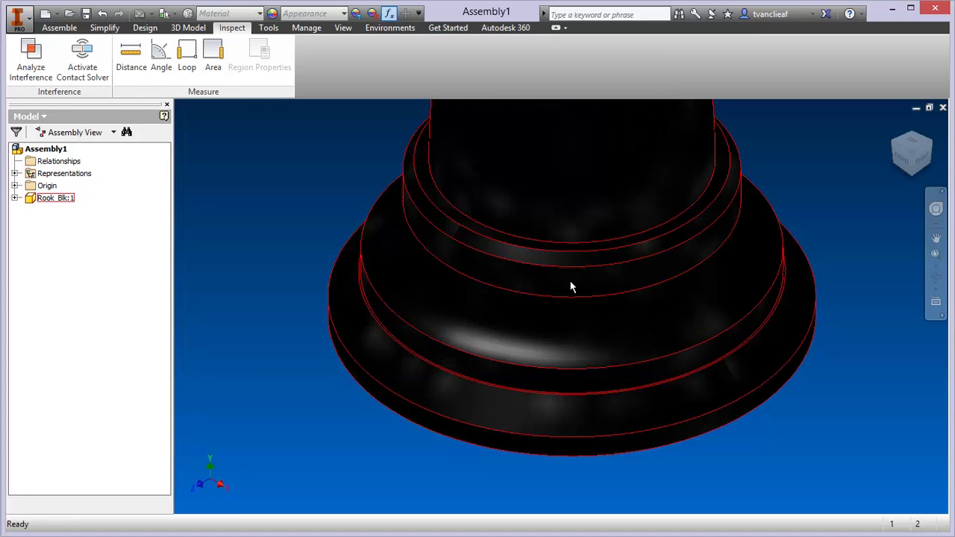
pyautogui.press('F2')
pyautogui.scroll(-5, 446, 360)
pyautogui.scroll(3, 480, 326)
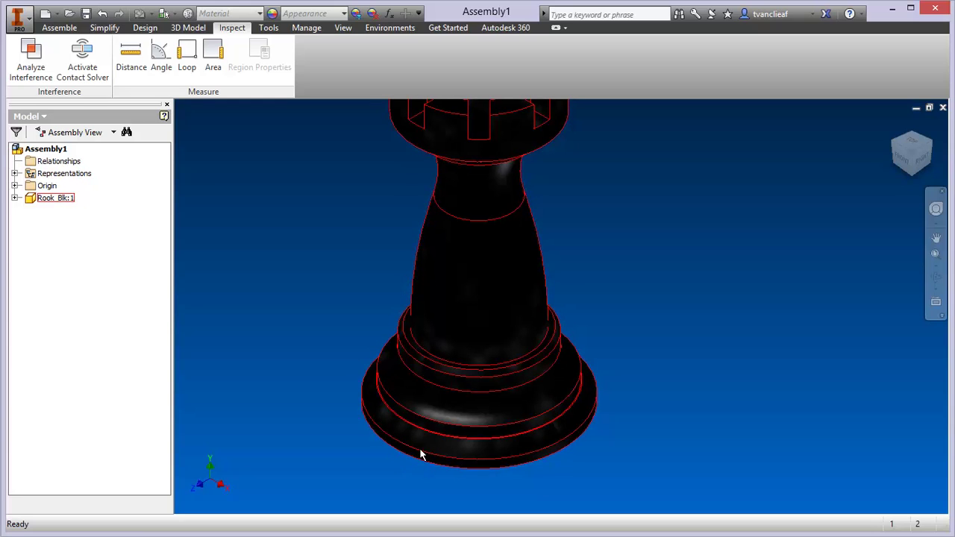
pyautogui.moveTo(385, 457); pyautogui.dragTo(371, 441, button='middle')
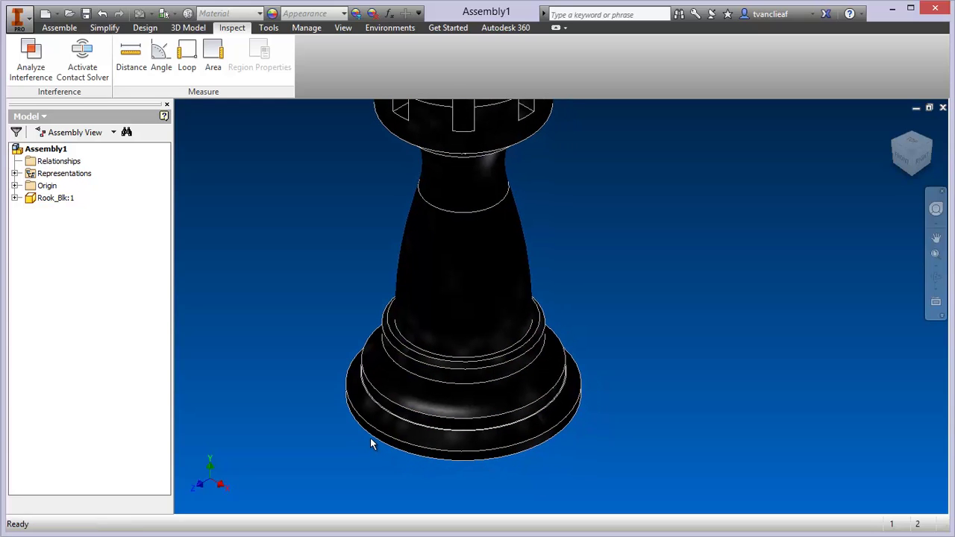
# Create an in-place component named Insert based on the rook's bottom face.
pyautogui.click(59, 28)
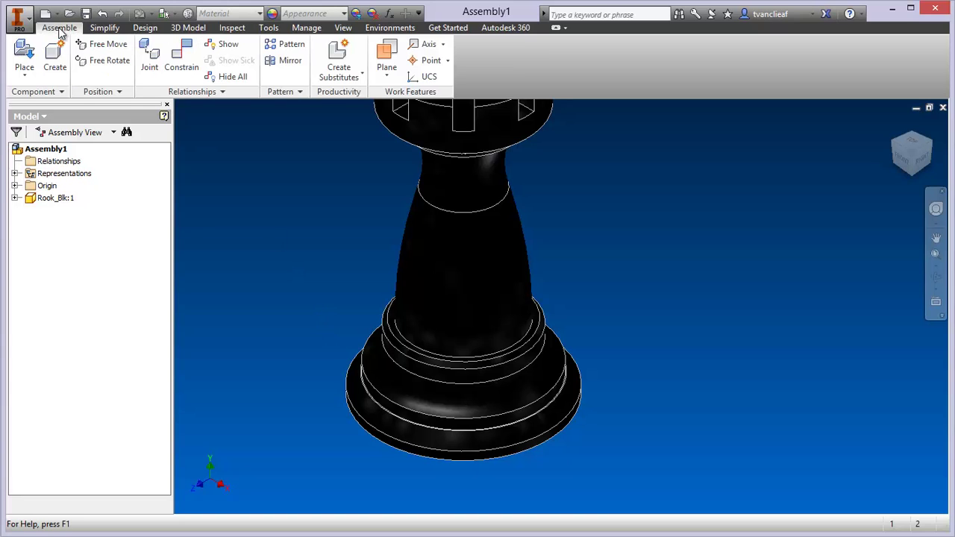
pyautogui.click(55, 67)
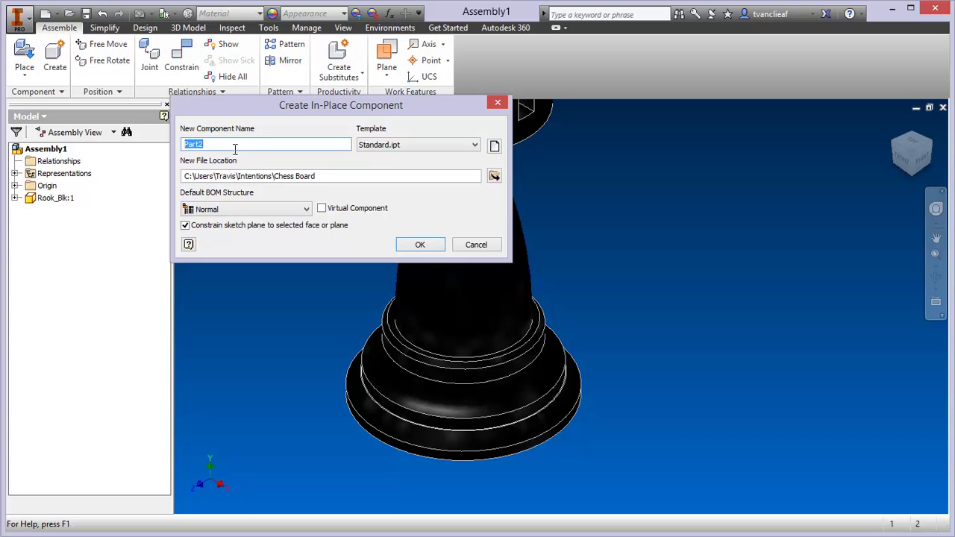
pyautogui.press('BackSpace')
pyautogui.click(422, 247)
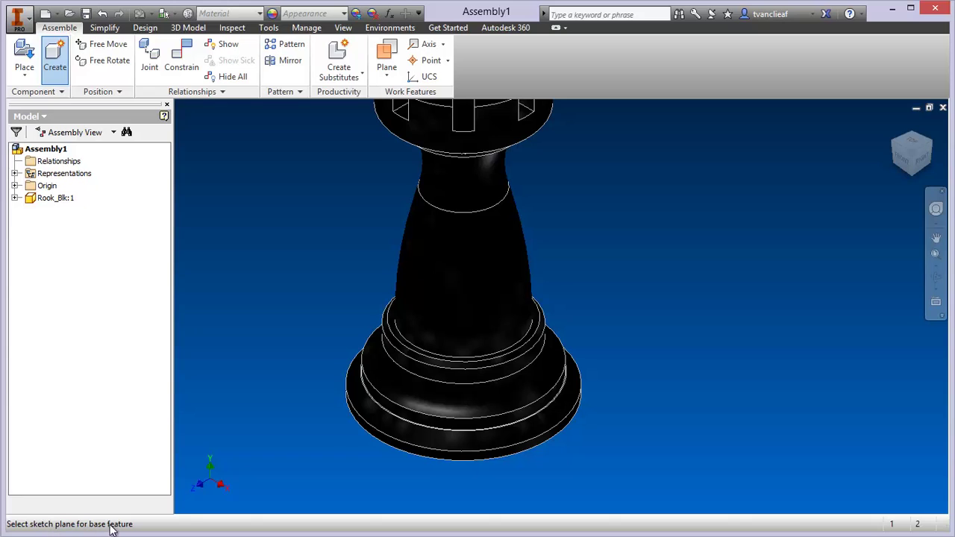
pyautogui.click(386, 445)
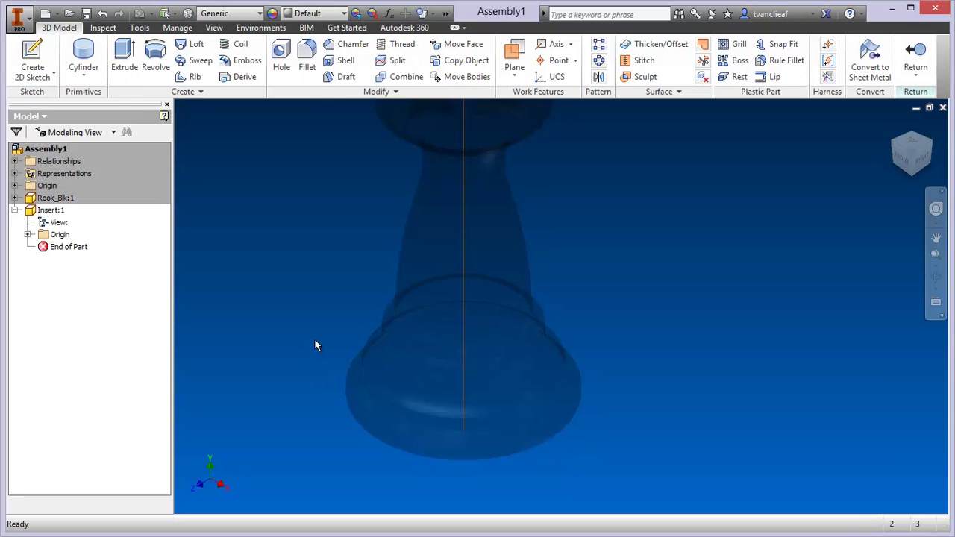
# Try the Box primitive while reorienting with the ViewCube right and isometric views.
pyautogui.moveTo(314, 345); pyautogui.dragTo(333, 291, button='middle')
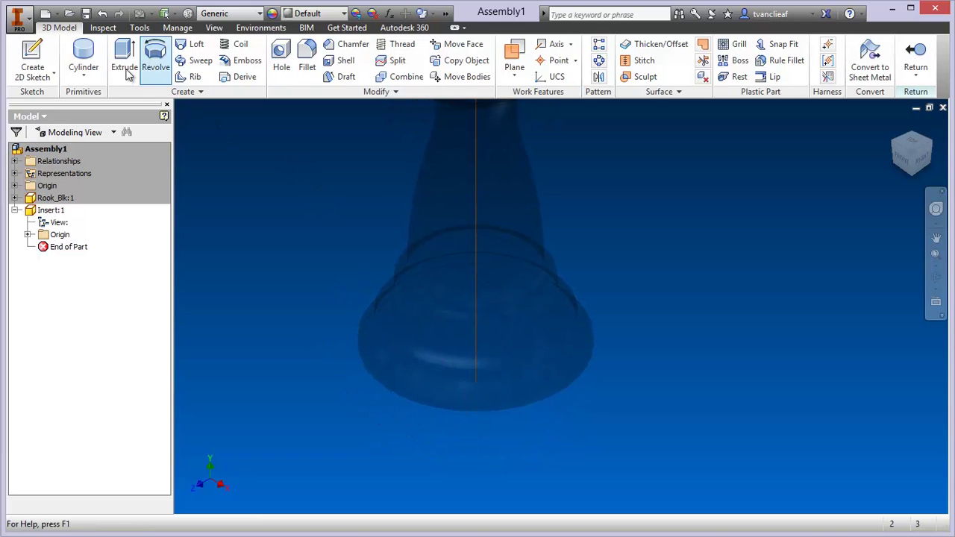
pyautogui.click(86, 74)
pyautogui.click(97, 97)
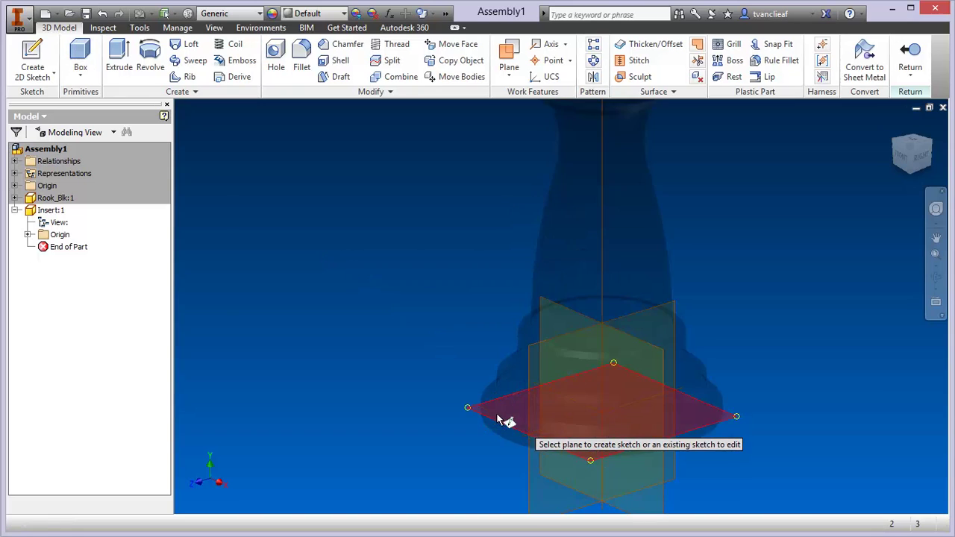
pyautogui.scroll(2, 507, 418)
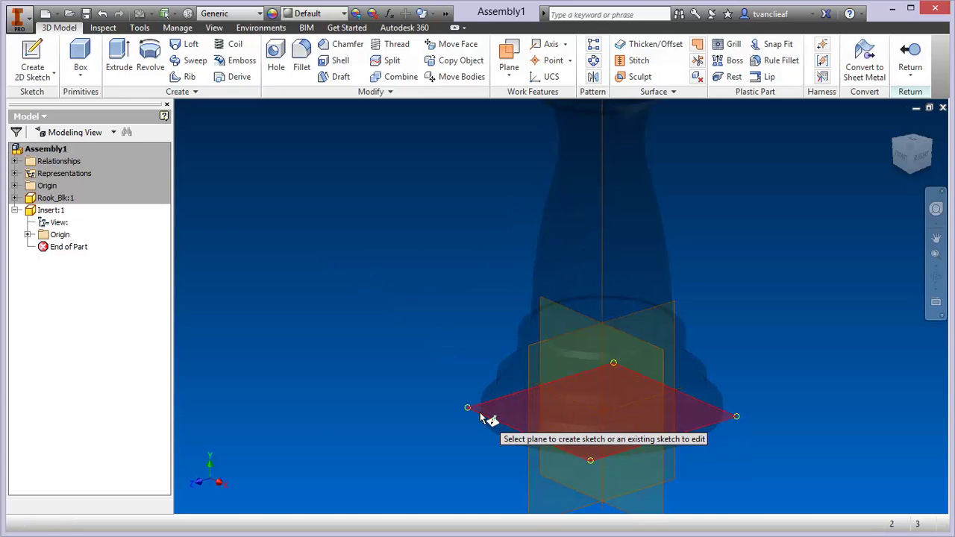
pyautogui.click(926, 162)
pyautogui.scroll(5, 582, 385)
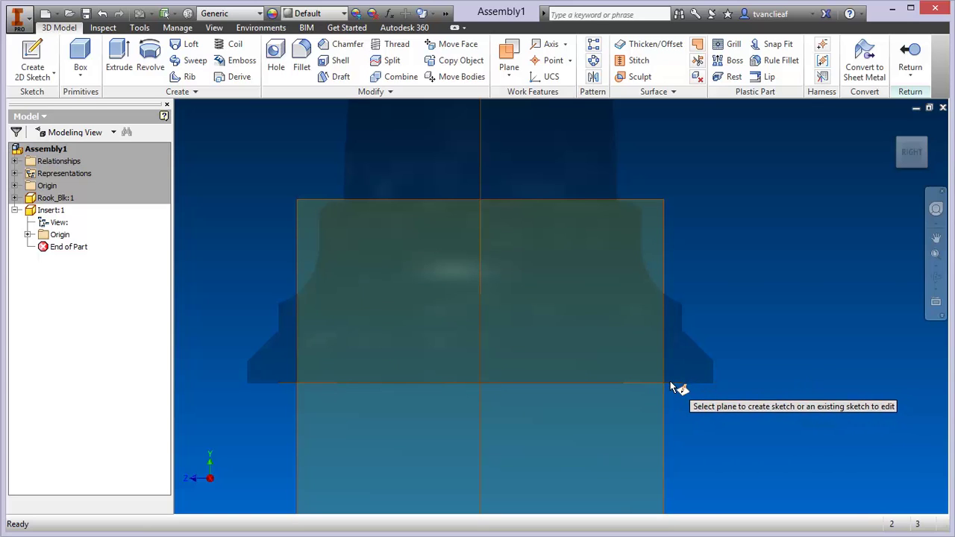
pyautogui.click(901, 148)
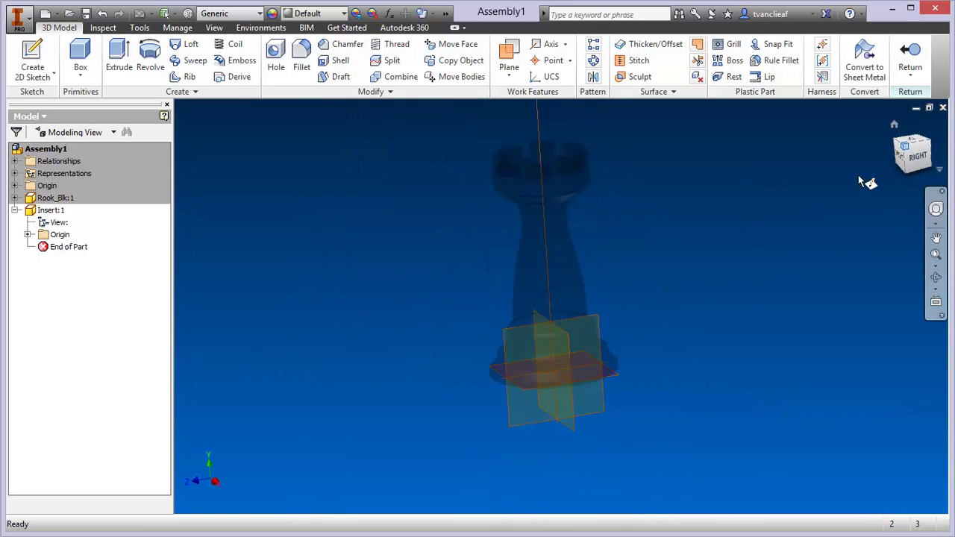
pyautogui.click(601, 362)
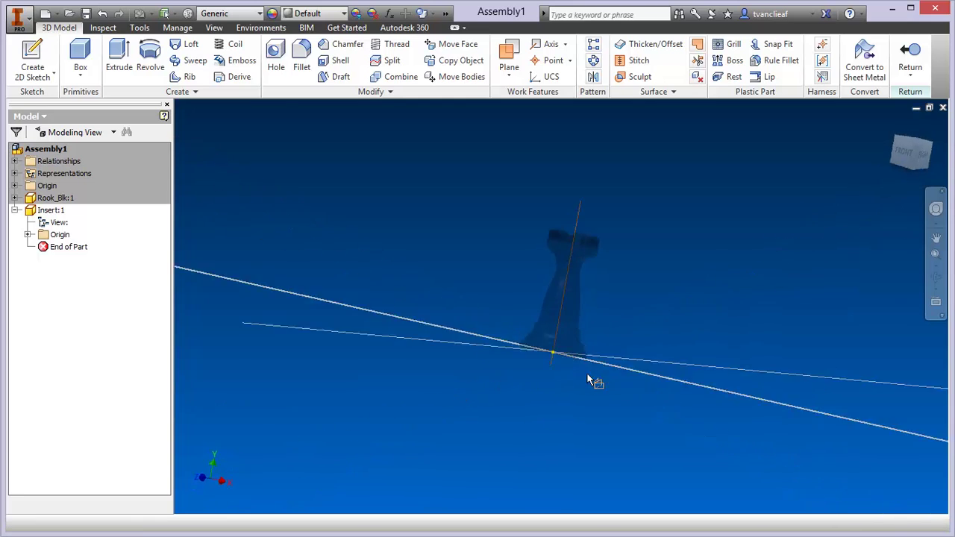
pyautogui.scroll(3, 569, 306)
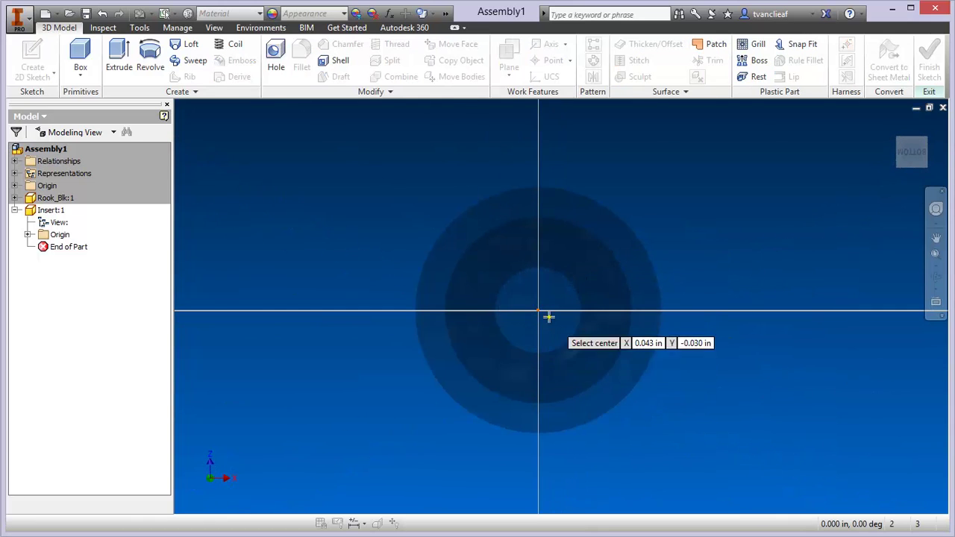
pyautogui.scroll(-5, 550, 316)
pyautogui.press('F2')
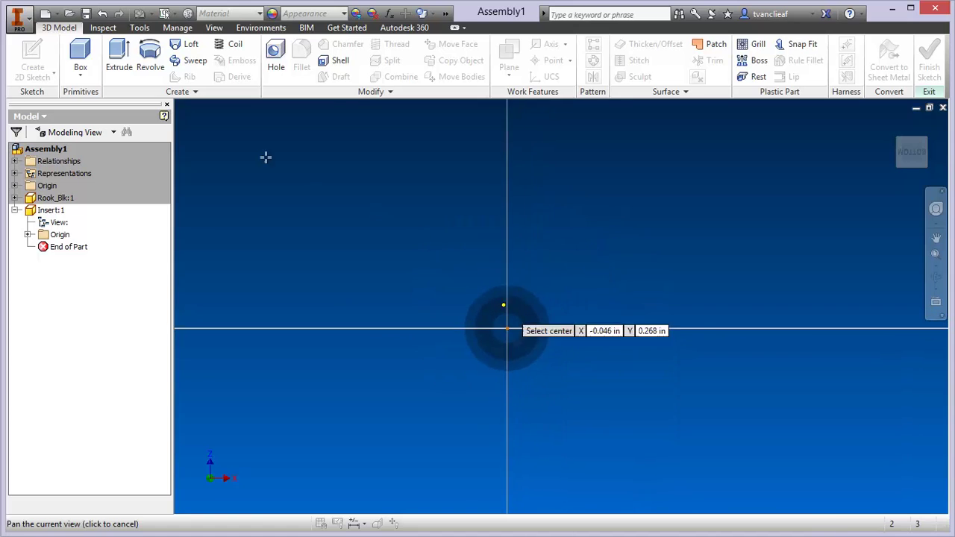
# Cancel the Box primitive, view the model from the top, and start a 2D sketch.
pyautogui.click(85, 76)
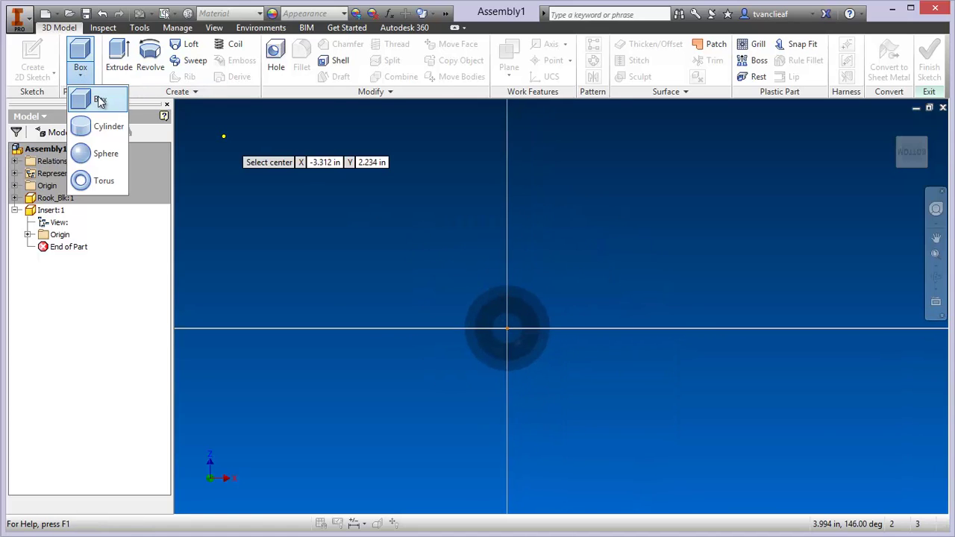
pyautogui.click(100, 101)
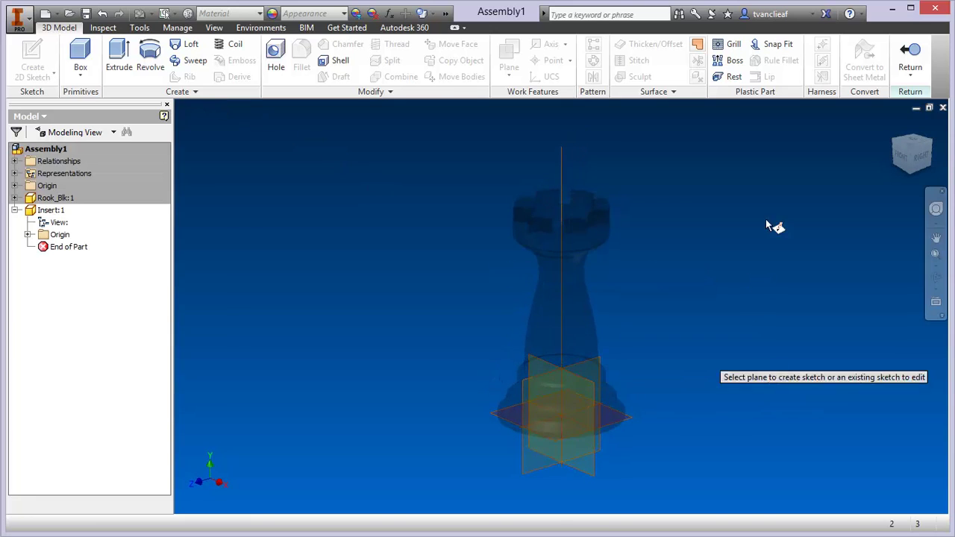
pyautogui.press('Escape')
pyautogui.moveTo(821, 344)
pyautogui.keyDown('shift'); pyautogui.mouseDown(button='middle')
pyautogui.moveTo(887, 439)
pyautogui.moveTo(889, 385)
pyautogui.mouseUp(button='middle'); pyautogui.keyUp('shift')
pyautogui.scroll(3, 559, 305)
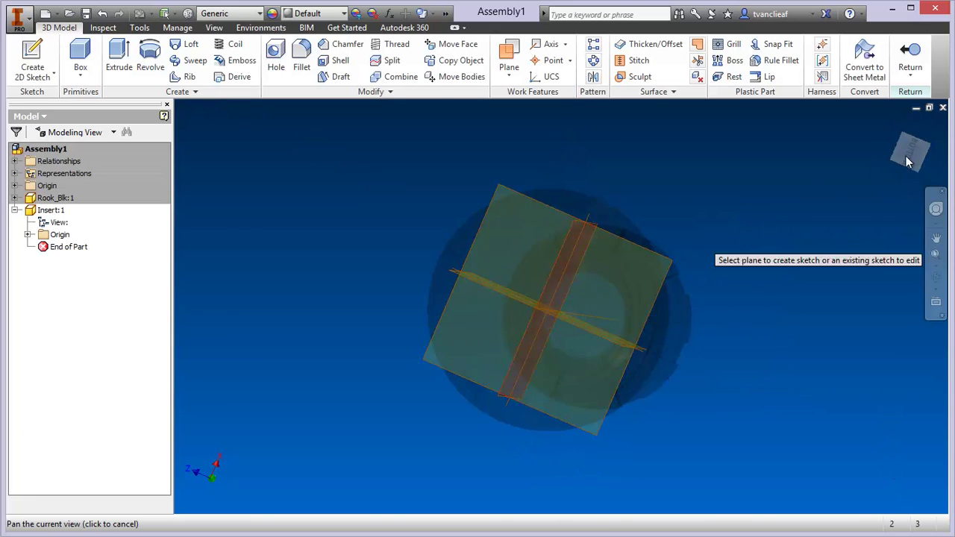
pyautogui.click(907, 161)
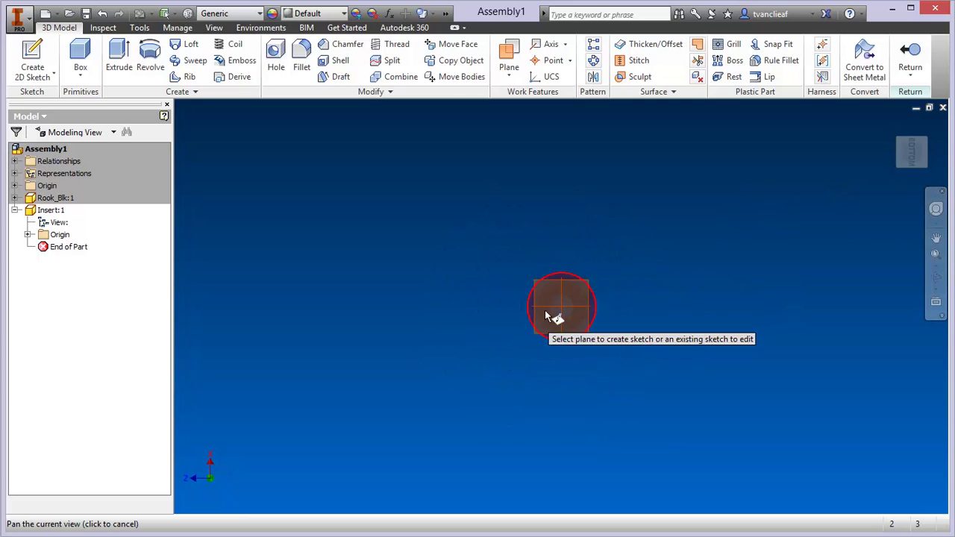
pyautogui.scroll(4, 560, 316)
pyautogui.press('Escape')
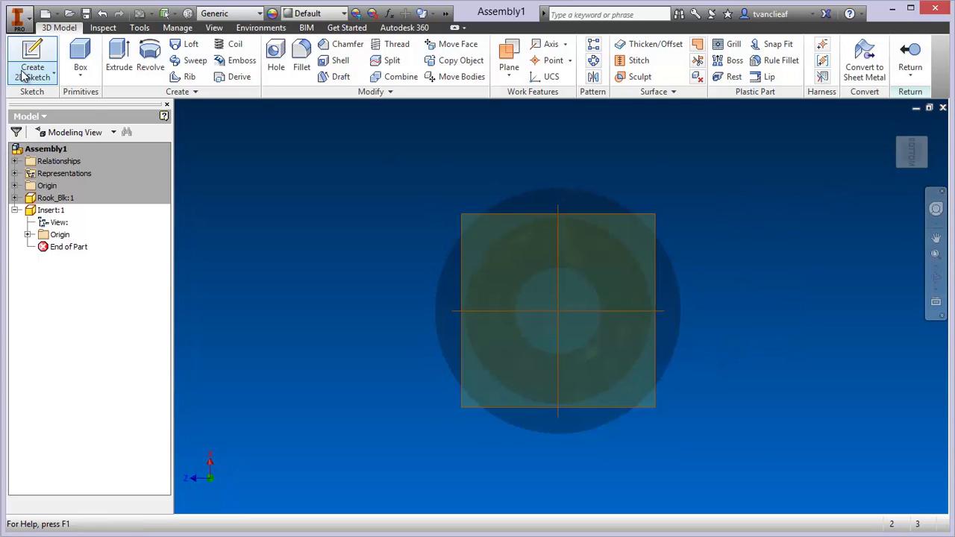
pyautogui.click(24, 74)
pyautogui.click(33, 60)
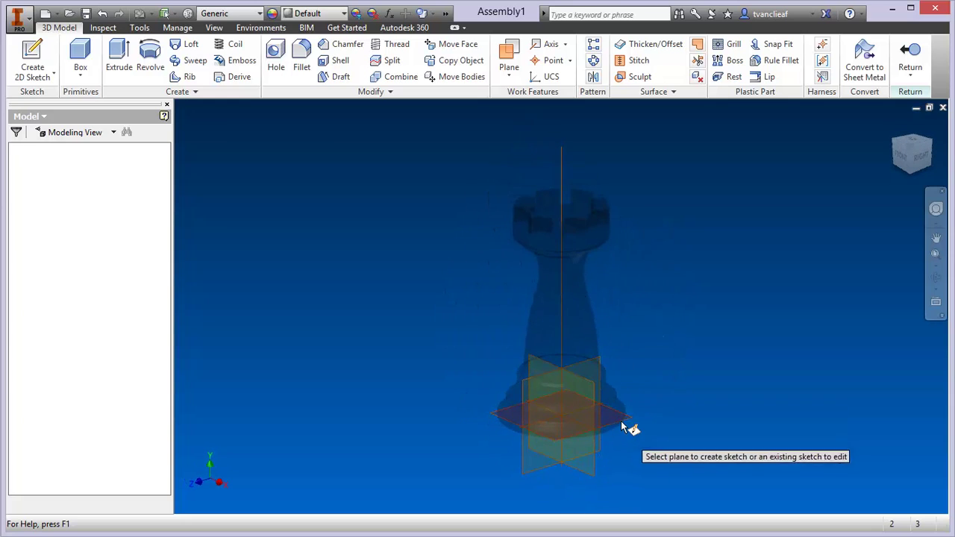
# Draw a 1.5 x 1.5 in center rectangle at the origin on the XZ plane and finish the sketch.
pyautogui.click(618, 418)
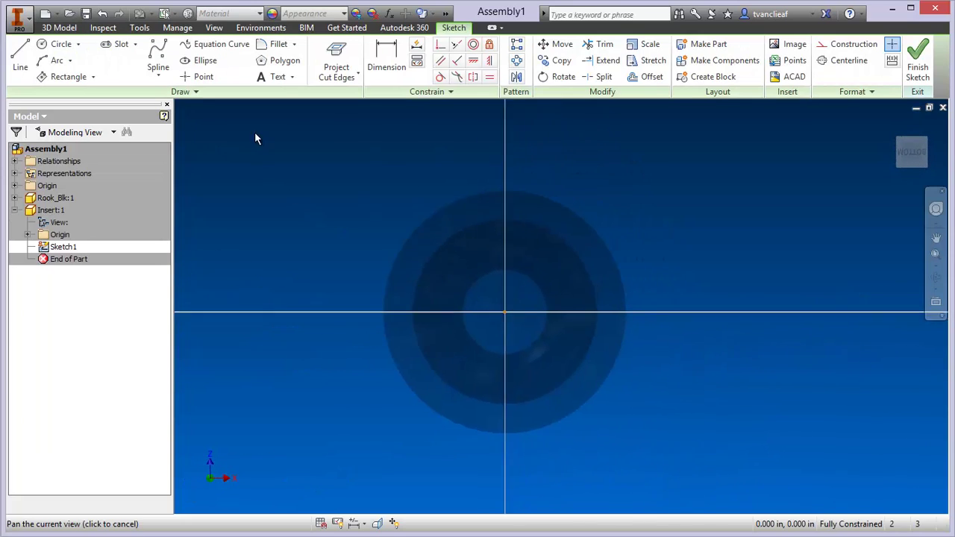
pyautogui.click(93, 77)
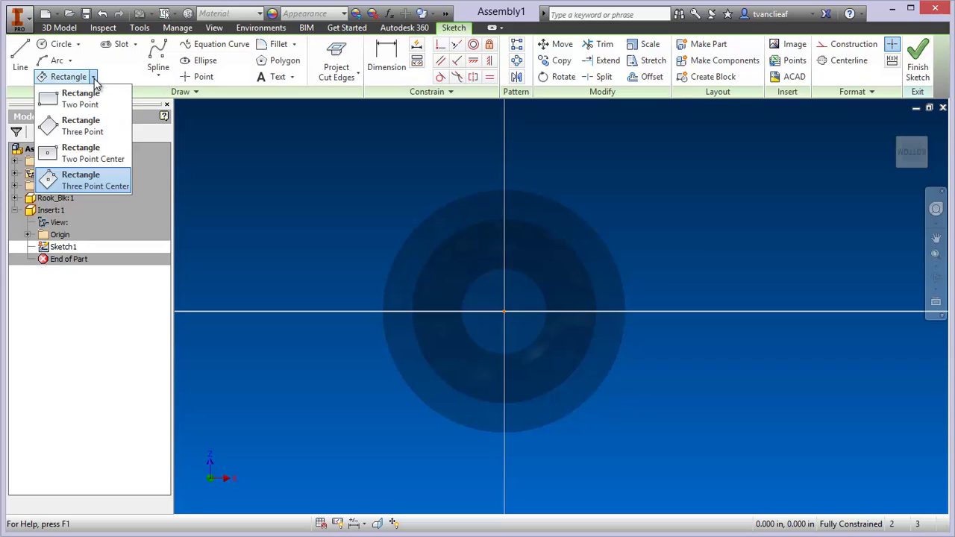
pyautogui.click(87, 188)
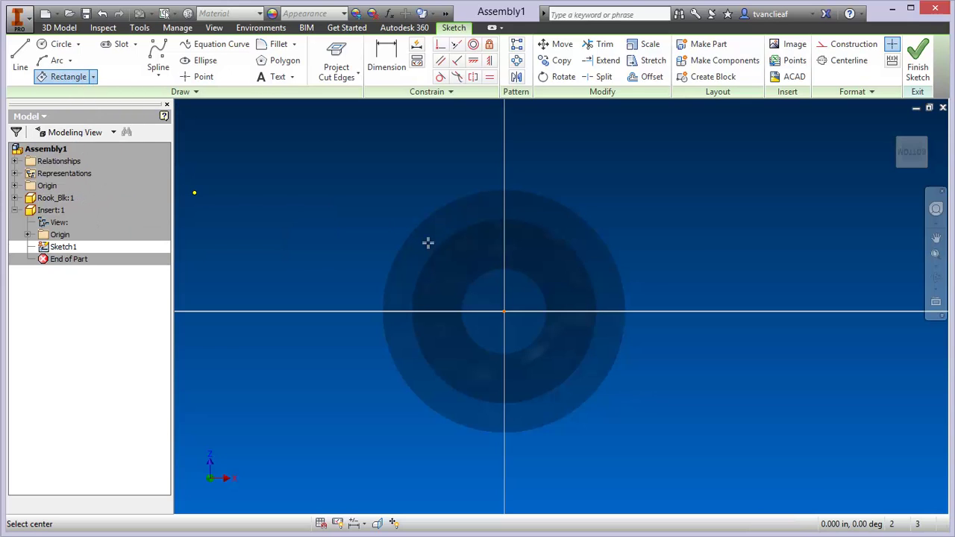
pyautogui.click(506, 310)
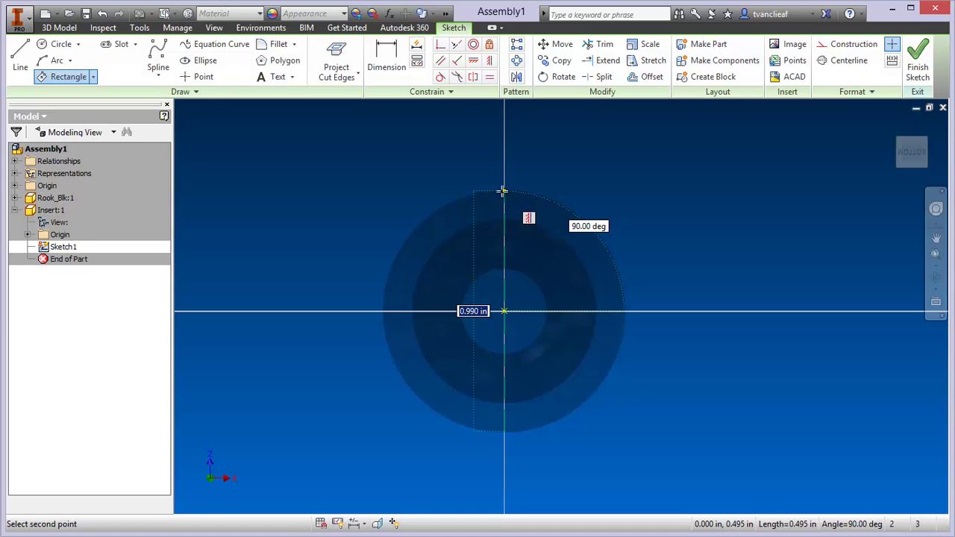
pyautogui.write('1.5')
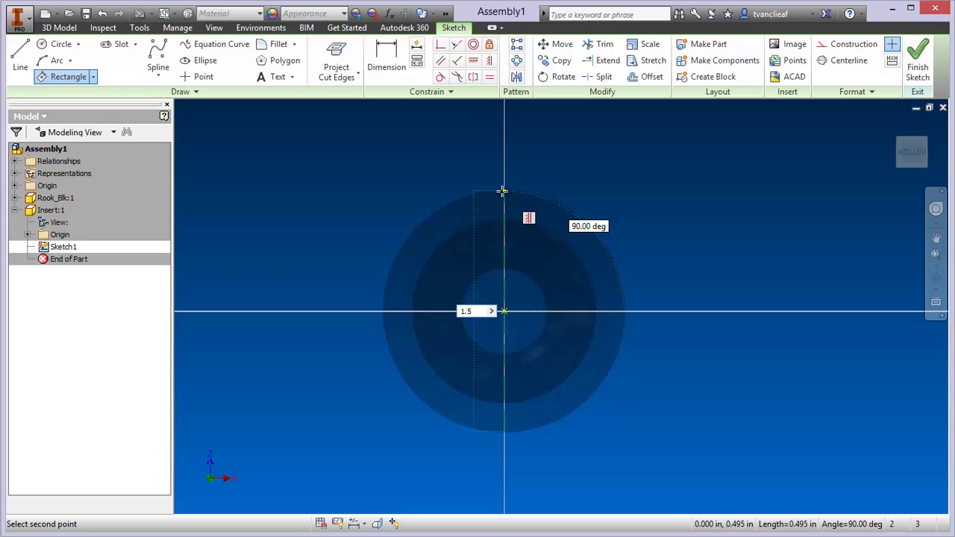
pyautogui.press('Return')
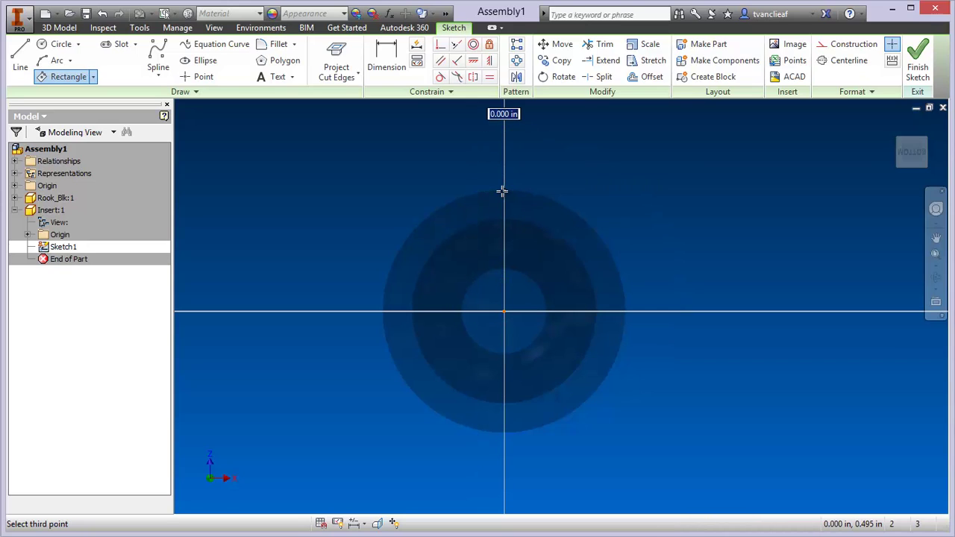
pyautogui.write('1')
pyautogui.press('Return')
pyautogui.scroll(-2, 440, 157)
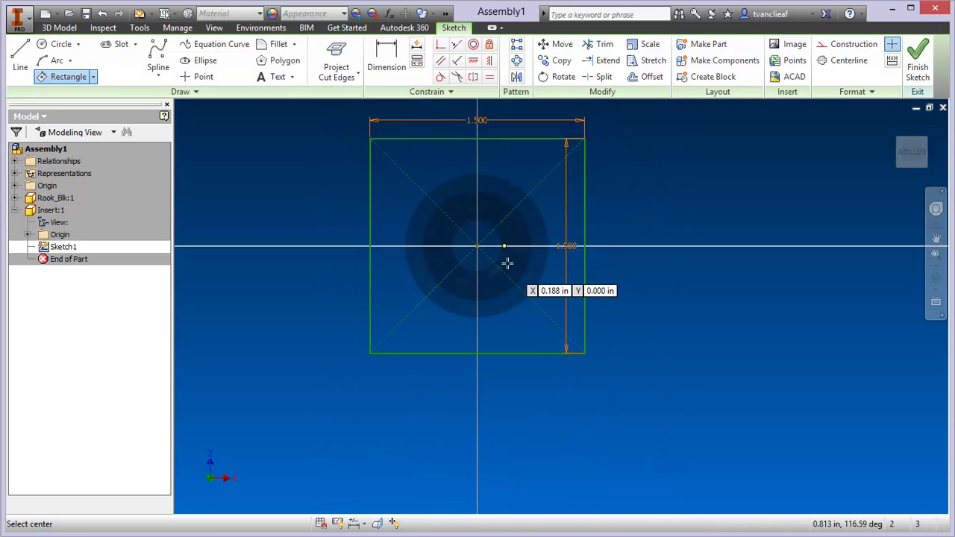
pyautogui.moveTo(644, 218); pyautogui.dragTo(636, 237, button='middle')
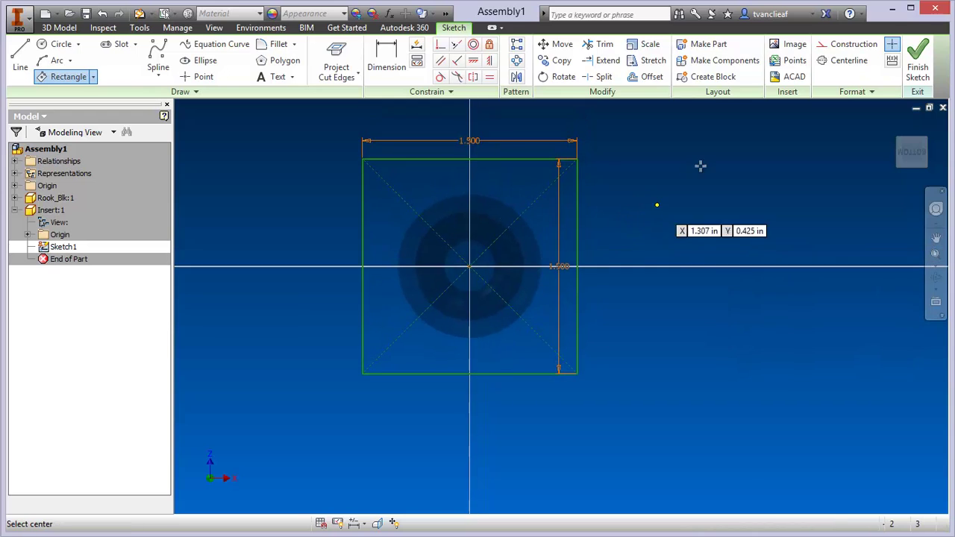
pyautogui.click(920, 75)
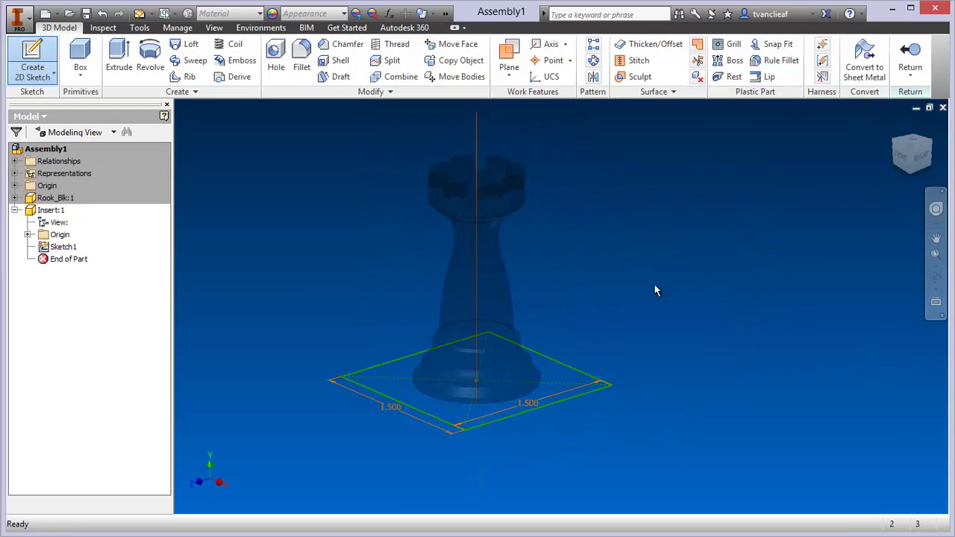
# Extrude the square sketch to a distance of 0.25 in.
pyautogui.click(119, 60)
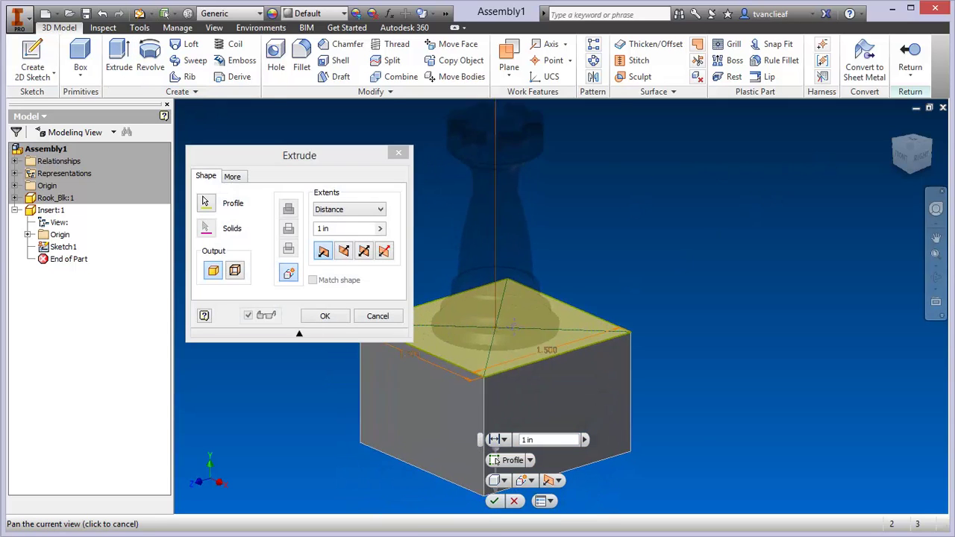
pyautogui.doubleClick(323, 228)
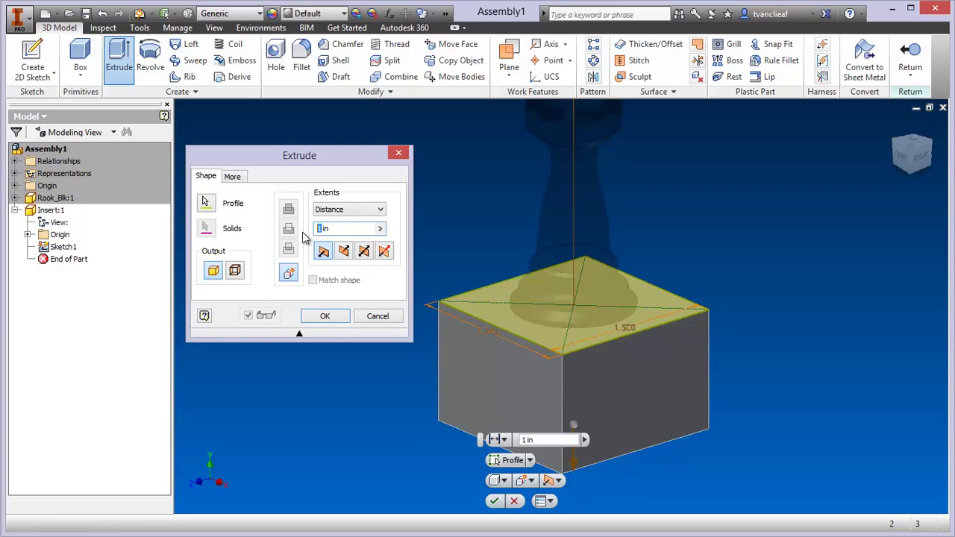
pyautogui.write('.25')
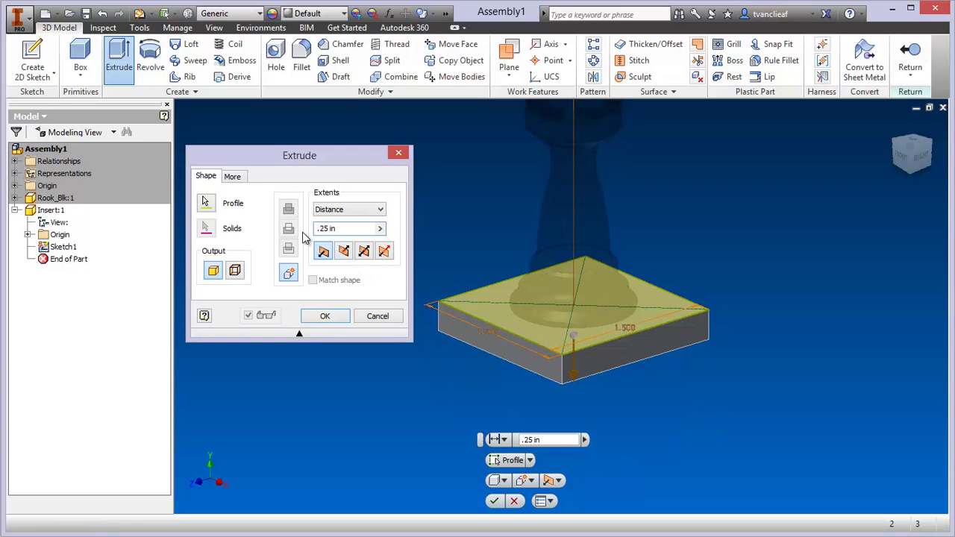
pyautogui.click(326, 317)
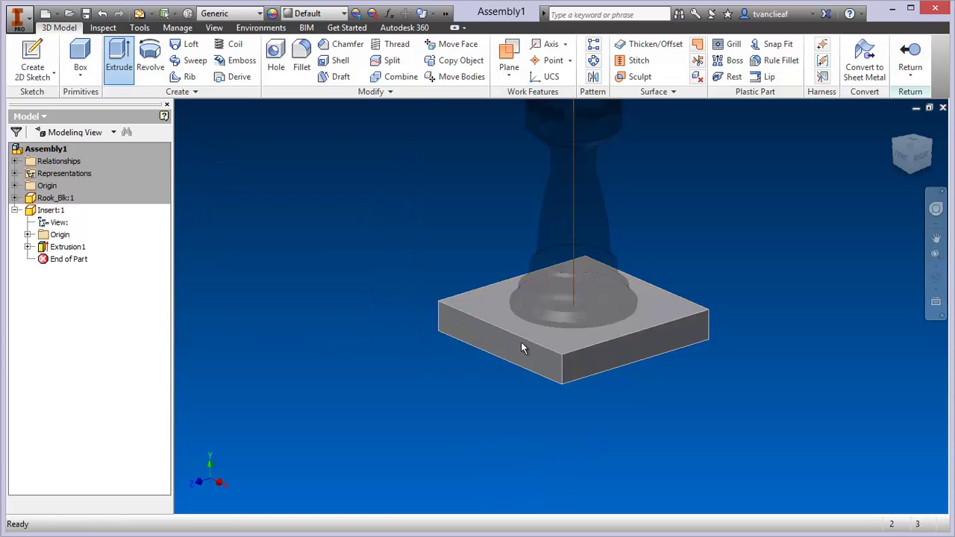
# Choose Polished - Black from the Quick Access Appearance list for the Insert plate.
pyautogui.moveTo(521, 349); pyautogui.dragTo(487, 415, button='middle')
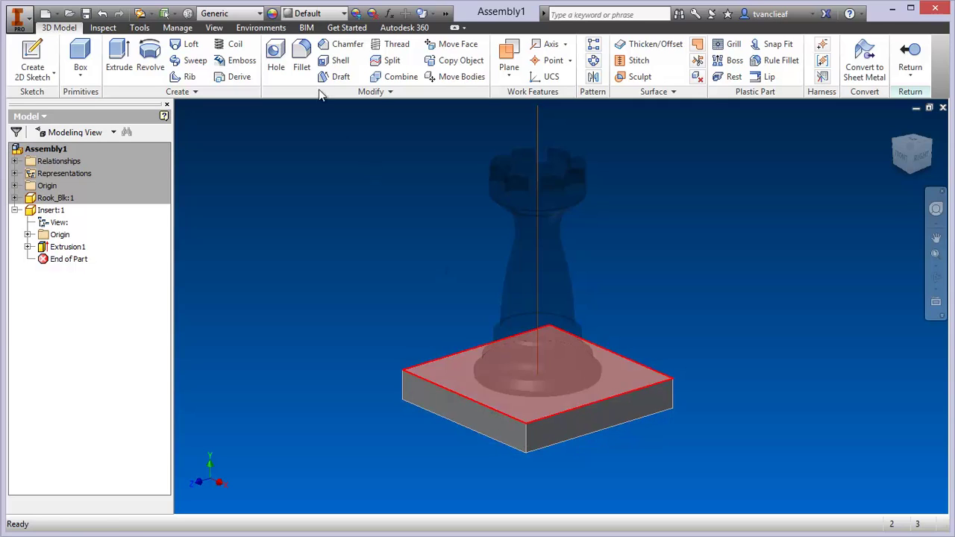
pyautogui.click(344, 15)
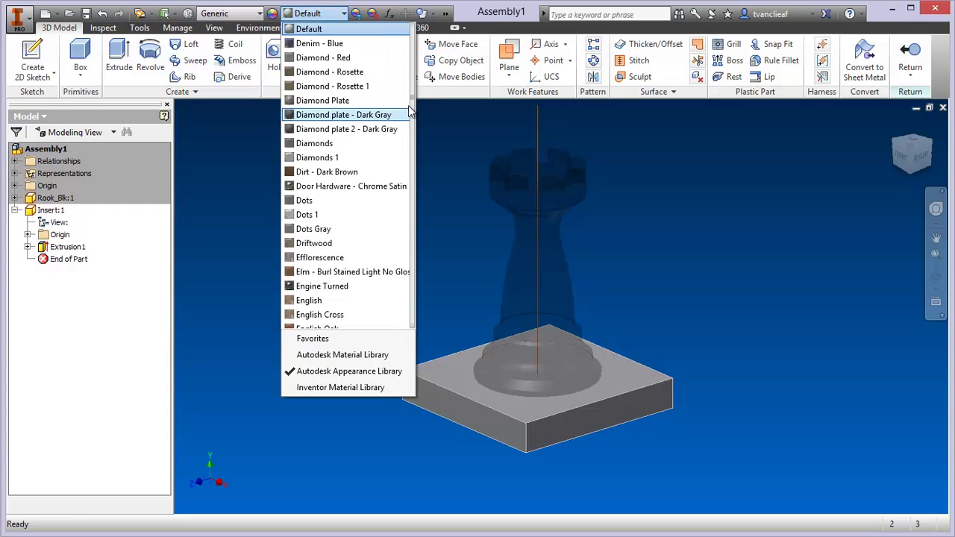
pyautogui.scroll(-1, 410, 113)
pyautogui.scroll(-20, 410, 134)
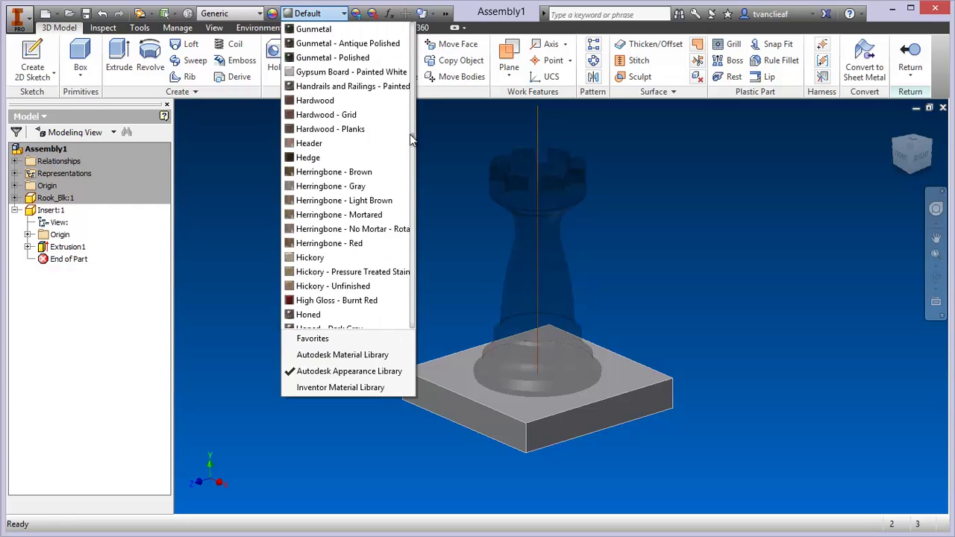
pyautogui.moveTo(408, 176); pyautogui.dragTo(409, 211)
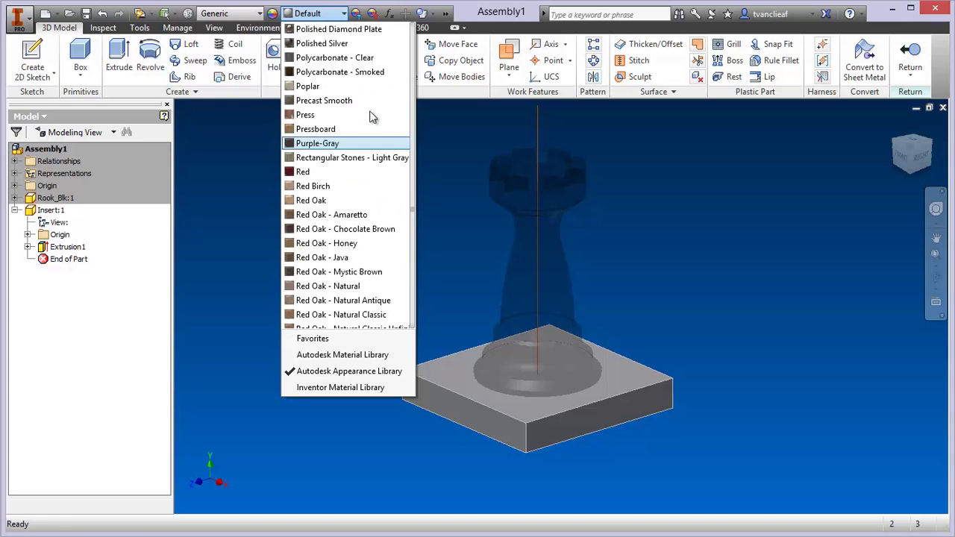
pyautogui.scroll(1, 313, 72)
pyautogui.scroll(1, 344, 48)
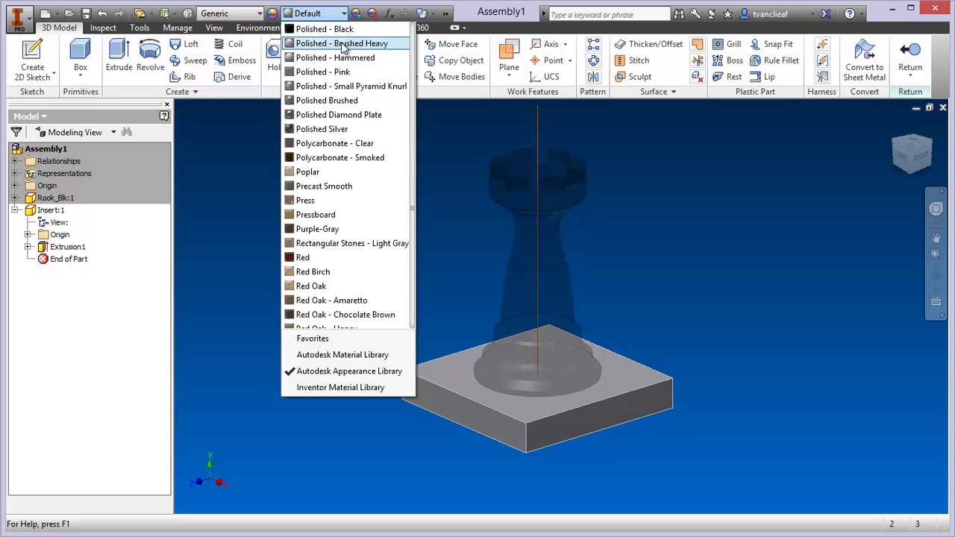
pyautogui.click(322, 28)
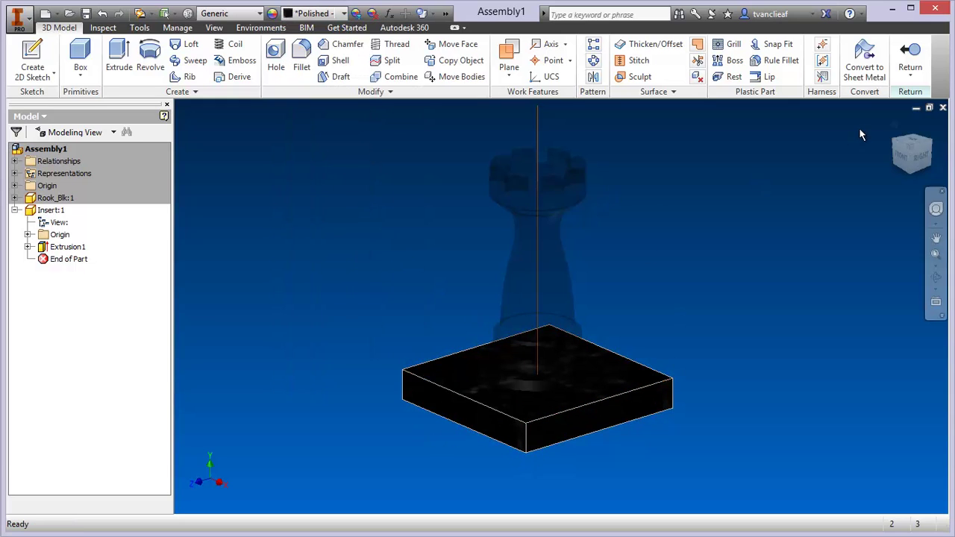
# Return to the assembly, collapse Insert:1, and view the rook and plate from the Top.
pyautogui.click(912, 57)
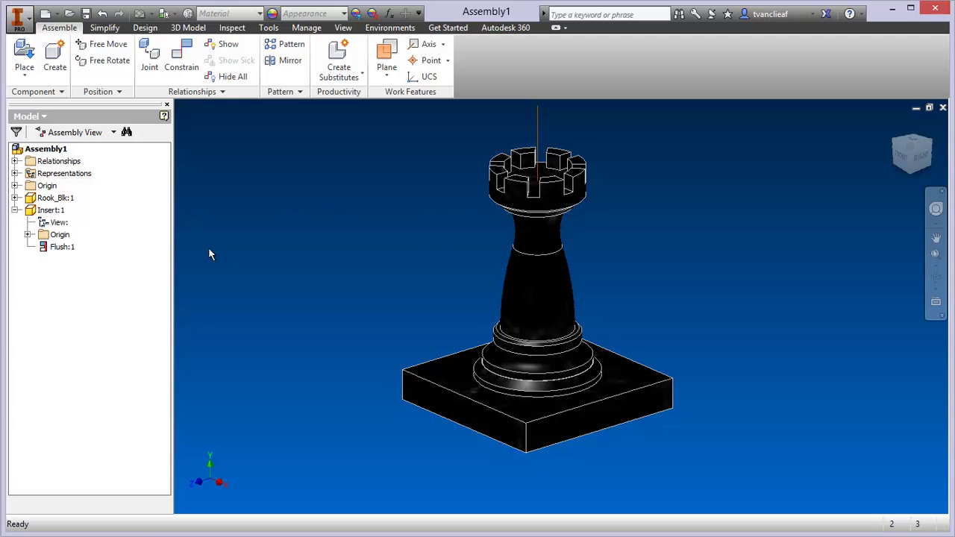
pyautogui.click(15, 210)
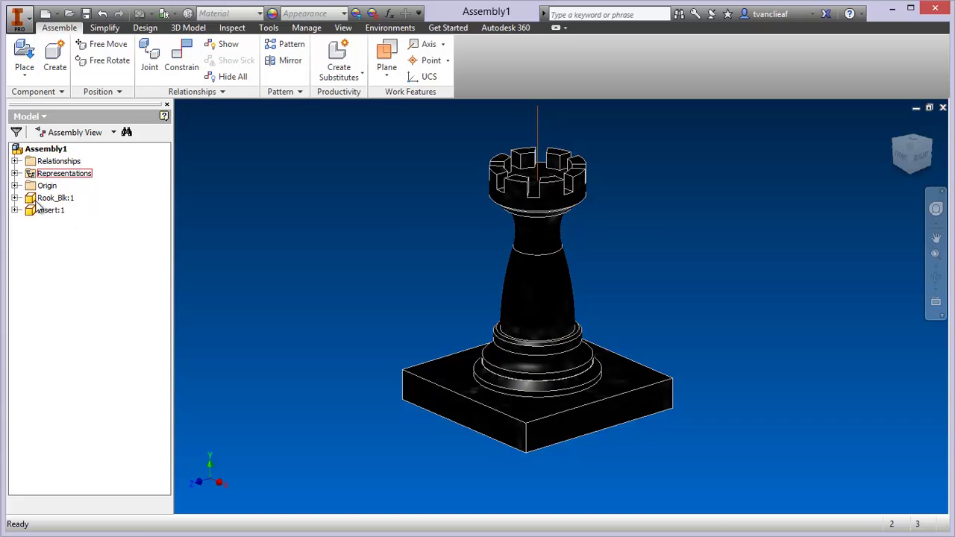
pyautogui.click(918, 147)
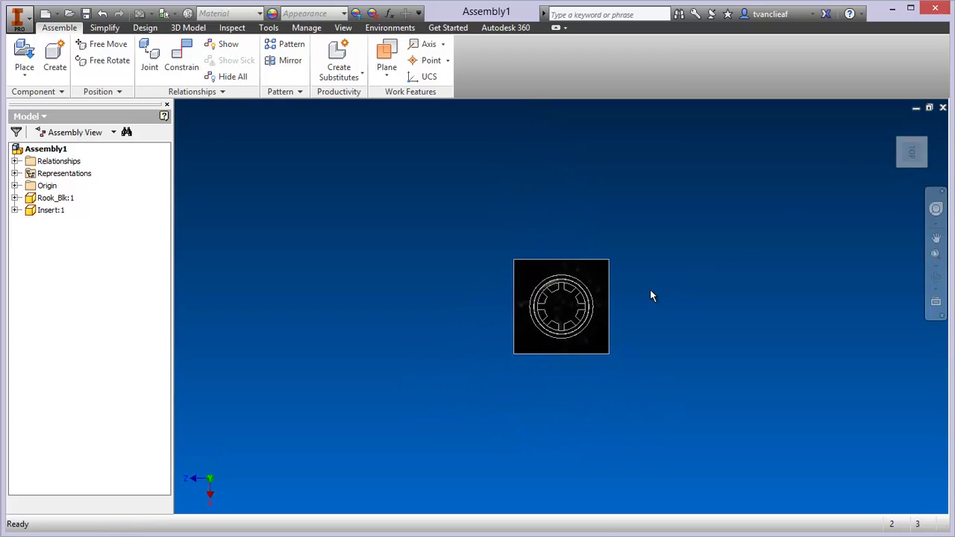
pyautogui.moveTo(650, 289); pyautogui.dragTo(457, 238, button='middle')
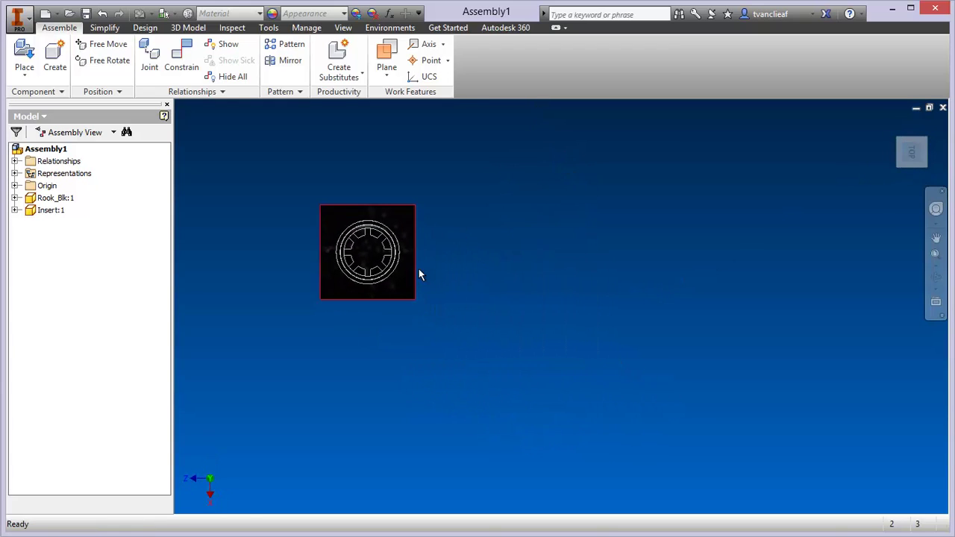
pyautogui.moveTo(418, 269); pyautogui.dragTo(375, 197, button='middle')
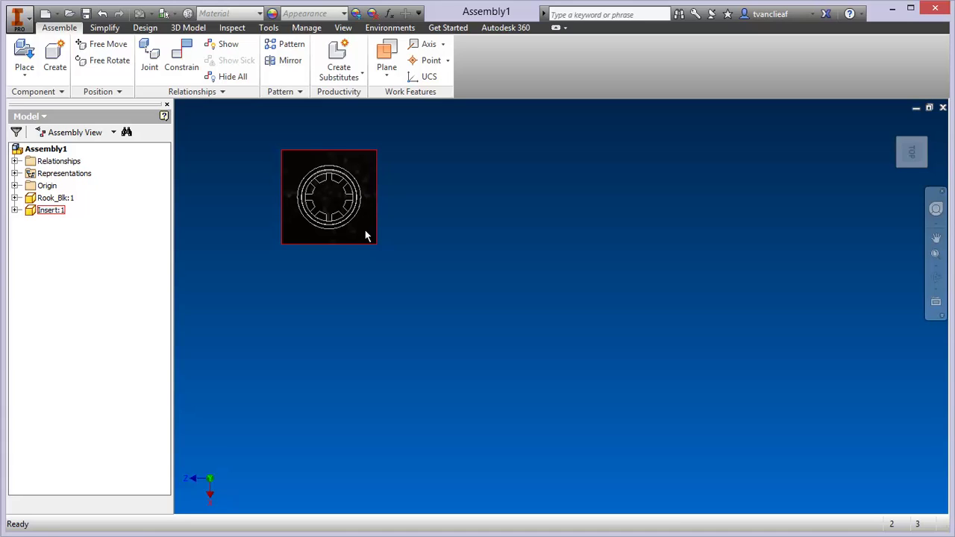
pyautogui.moveTo(410, 261); pyautogui.dragTo(384, 249, button='middle')
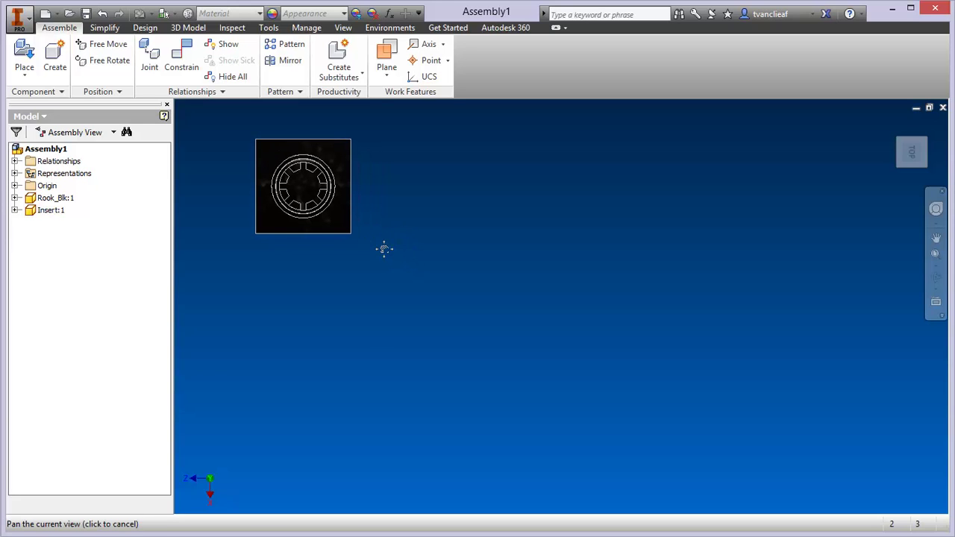